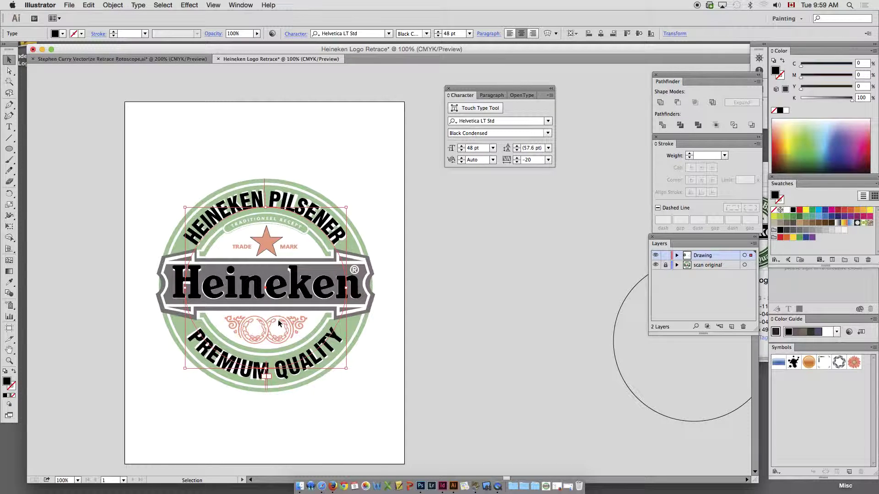
drag(183, 370, 380, 266)
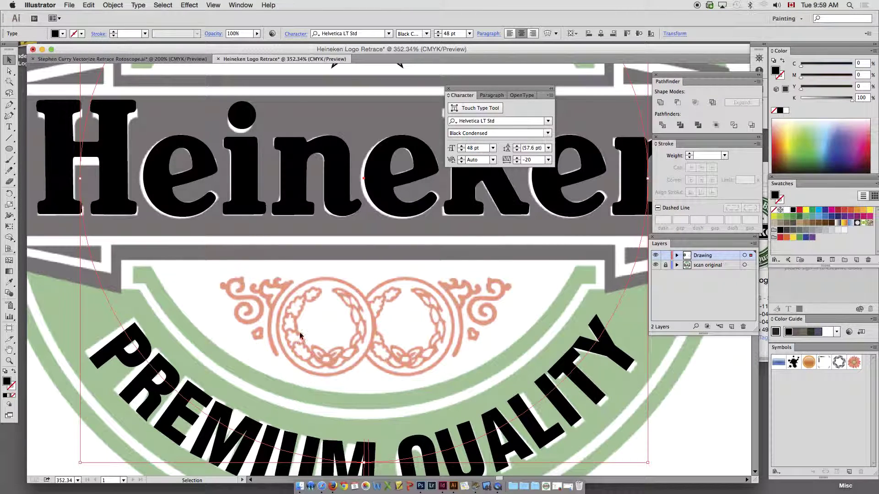
key(super+minus)
key(super+minus)
key(super+minus)
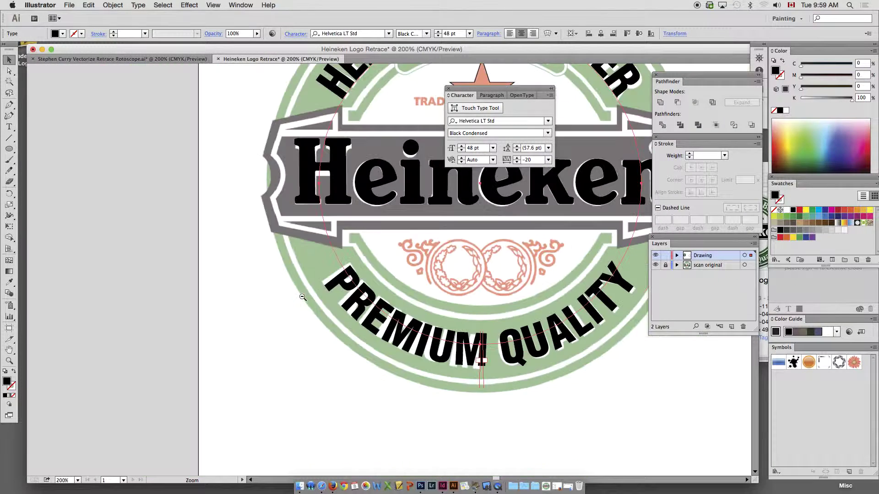
drag(477, 222, 273, 294)
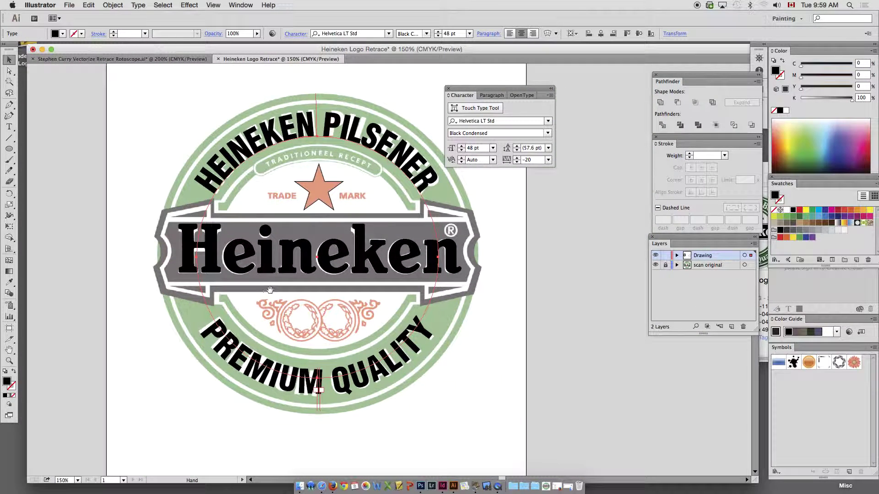
drag(328, 305, 263, 298)
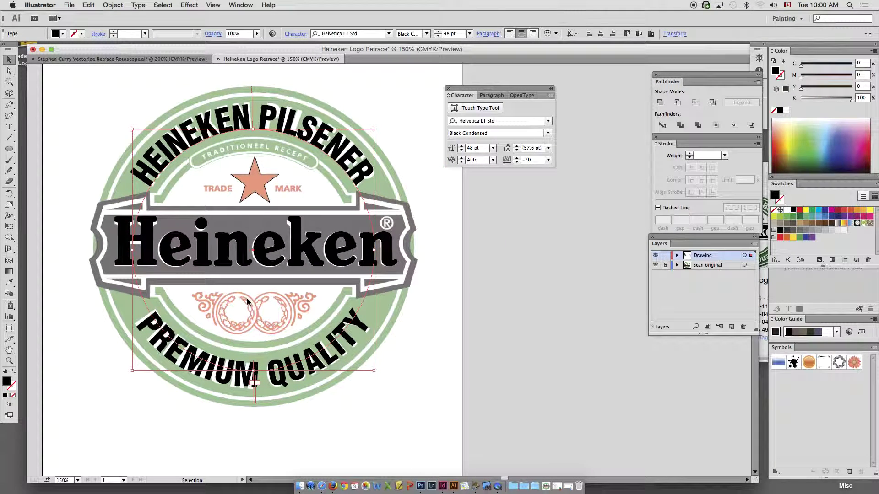
scroll(257, 288, up, 3)
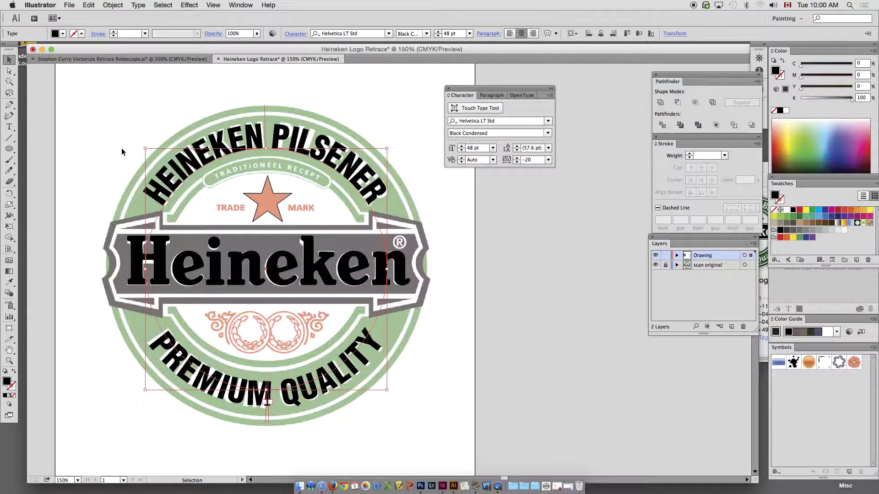
- Create a new layer named "green circles" and place it between the Drawing and scan original layers
click(523, 287)
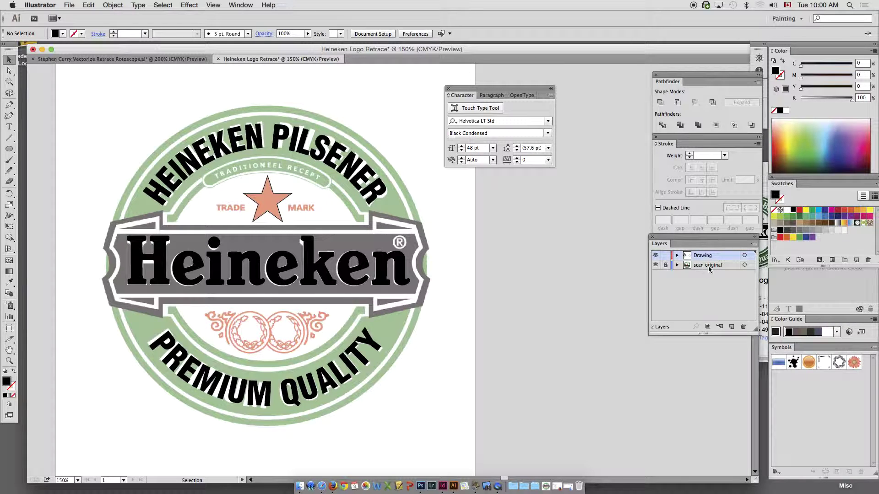
click(731, 327)
double_click(699, 256)
text(green C)
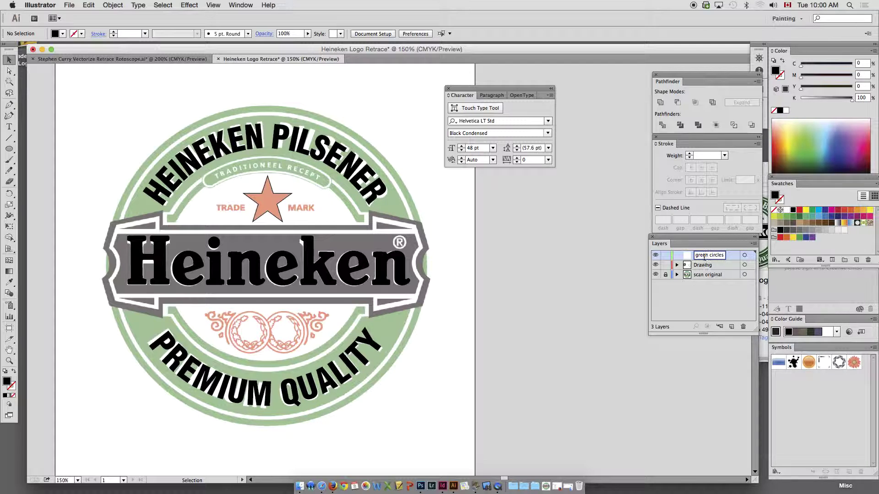
drag(692, 256, 688, 289)
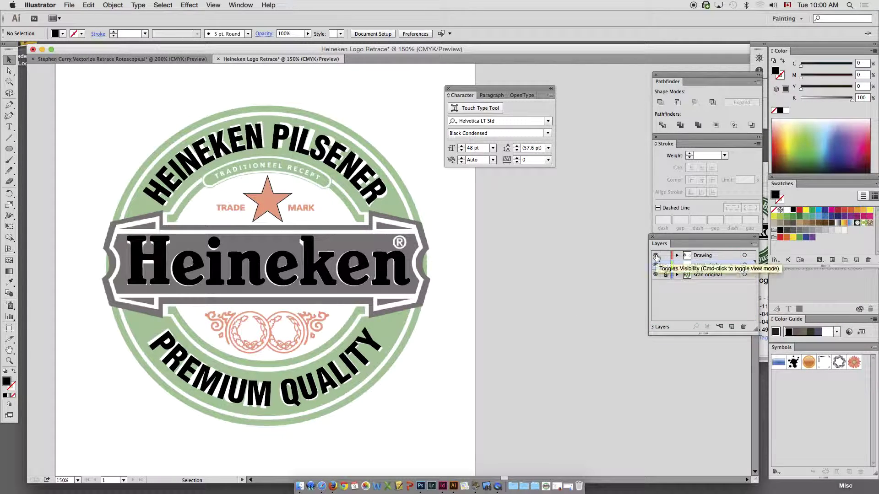
- Rename the Drawing layer "type & star", make green circles the active layer, and hide the type & star layer
double_click(703, 255)
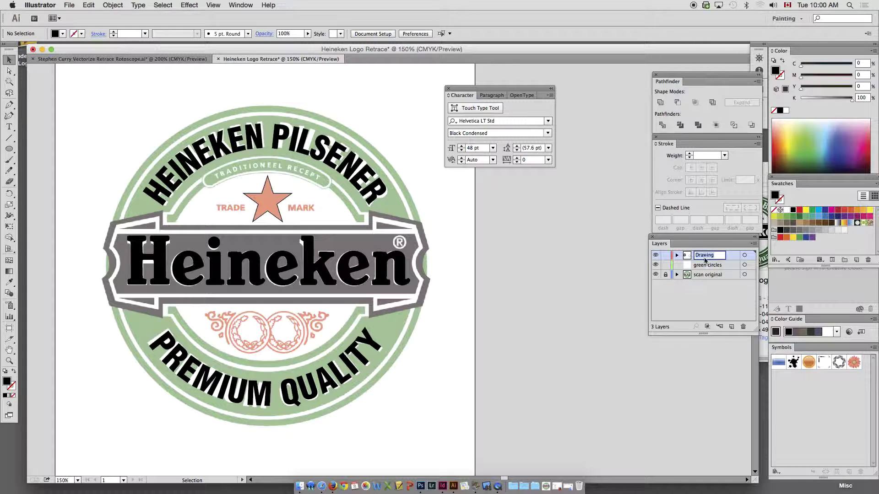
text(type & star)
click(712, 267)
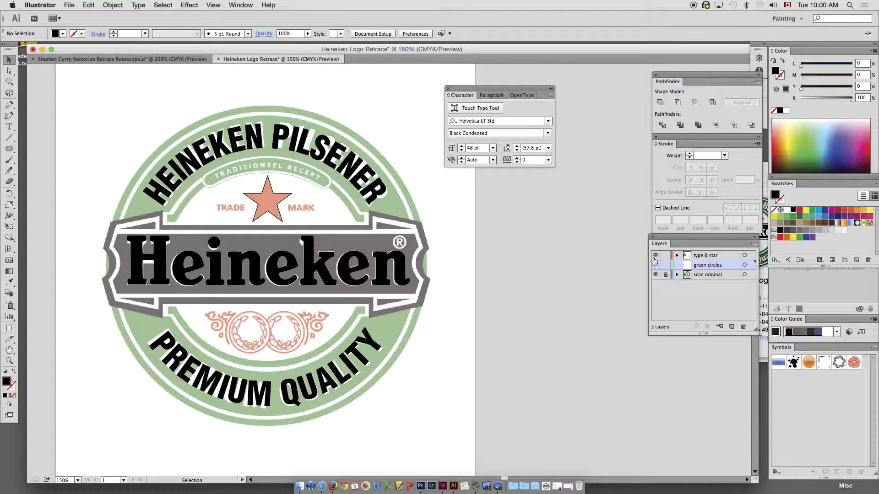
click(655, 256)
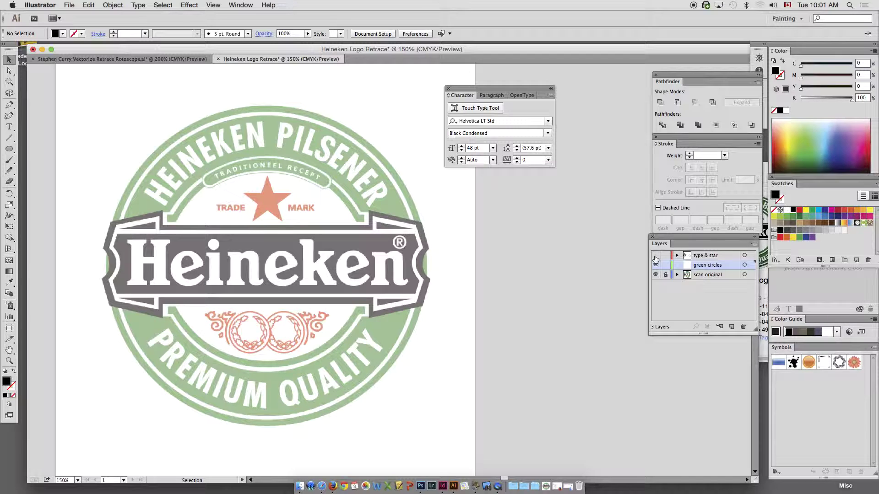
click(655, 256)
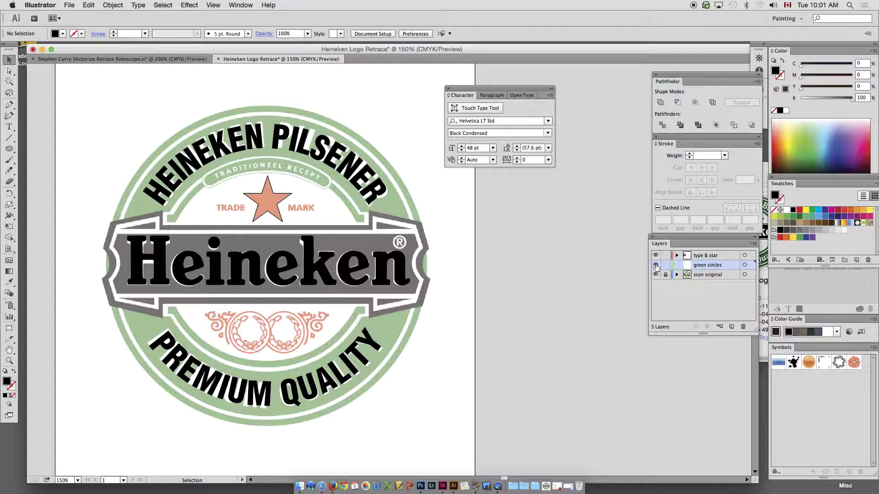
click(655, 256)
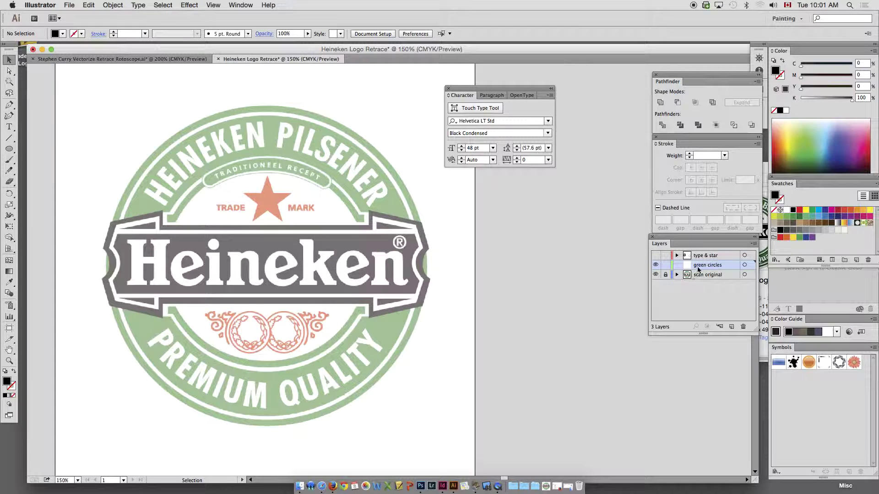
- Draw a circle about 6.52 in wide over the logo's outer edge with no fill and a 0.15 pt black stroke
click(10, 152)
drag(288, 294, 384, 429)
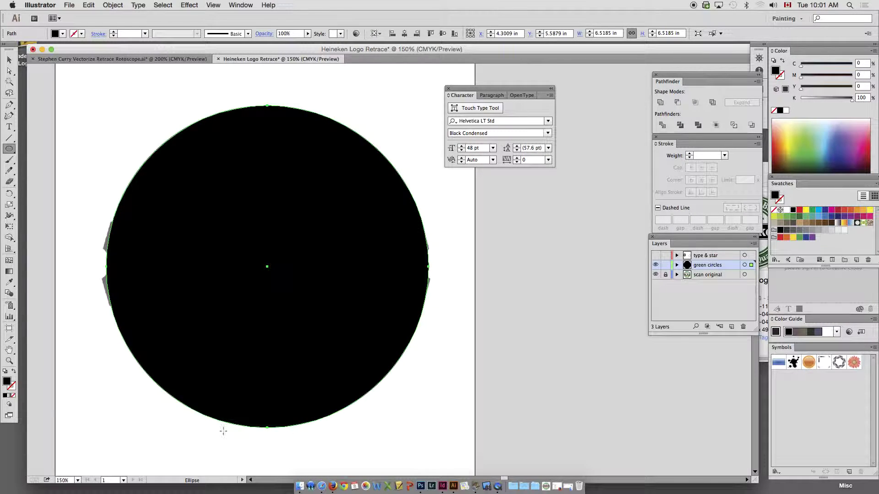
click(15, 372)
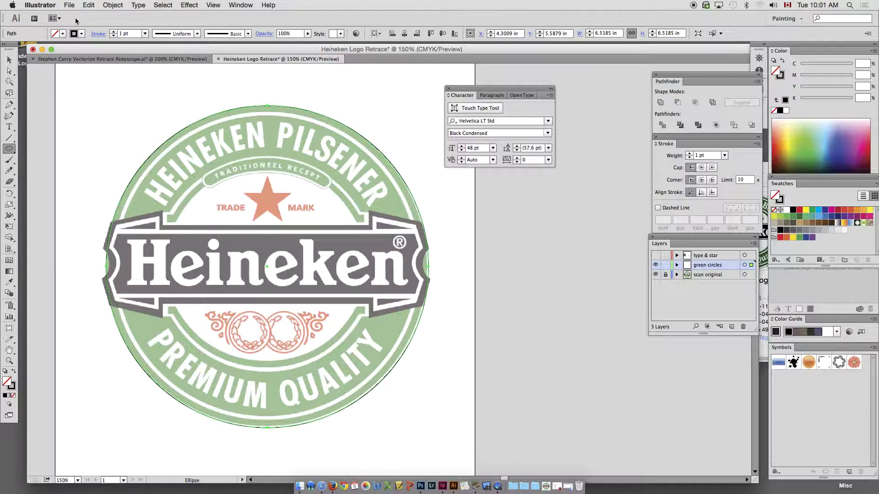
click(133, 34)
text(.15)
key(Return)
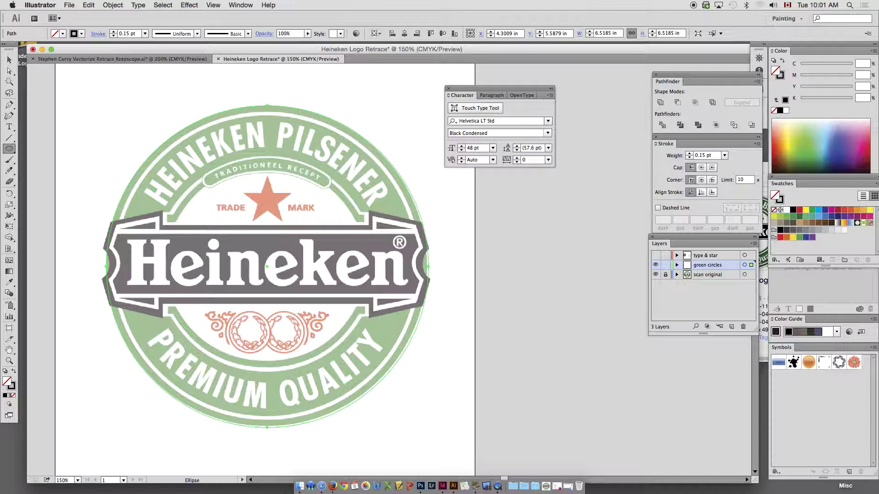
- Paste a copy of the circle in front and scale it to about 6.17 in to match the outer white ring
click(9, 60)
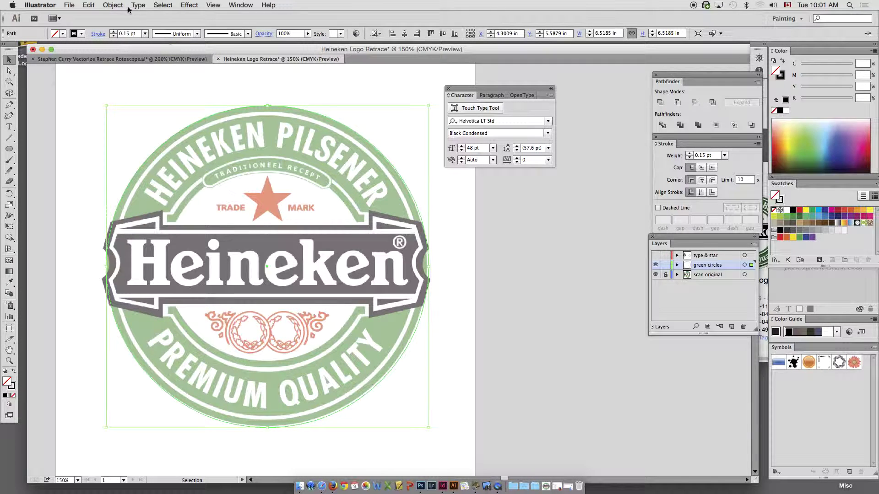
click(115, 5)
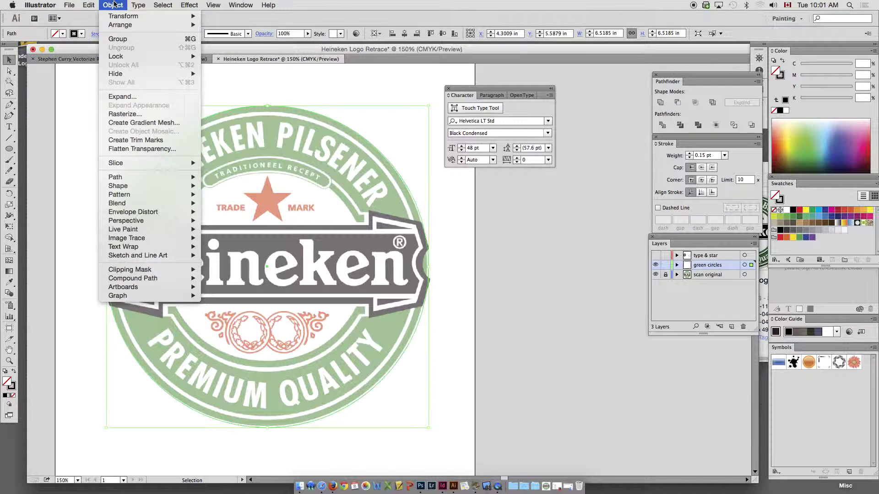
click(101, 51)
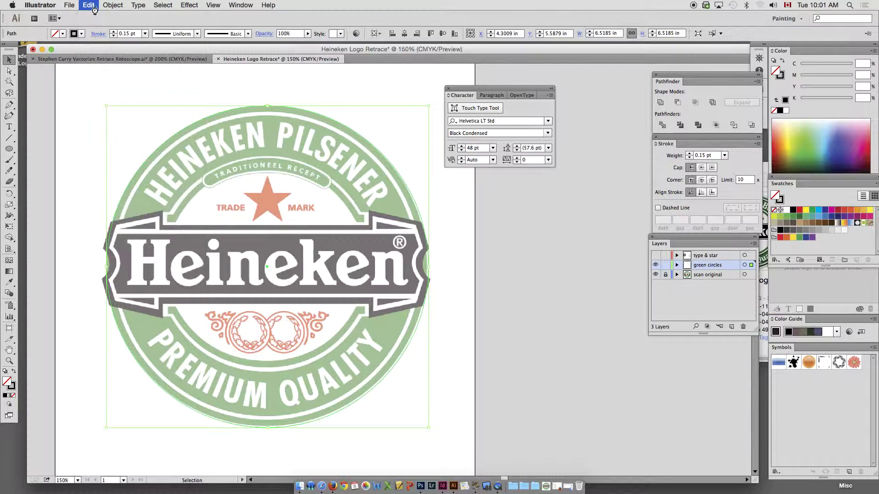
click(89, 5)
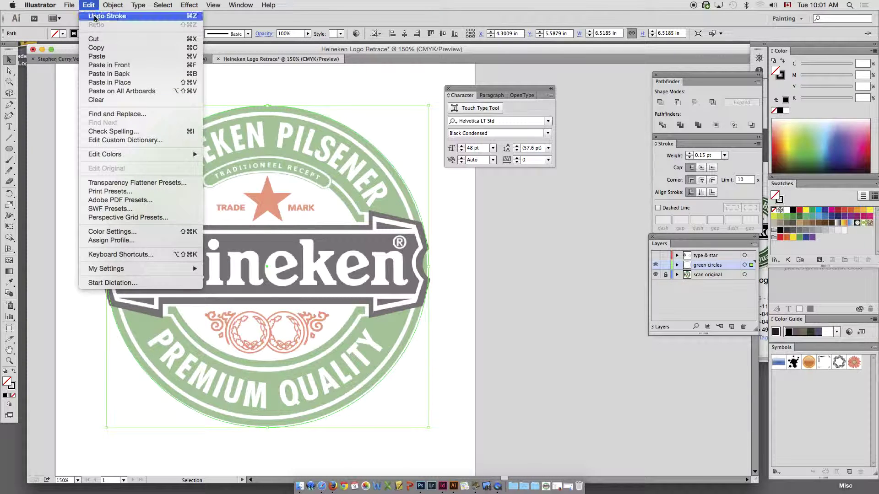
click(103, 66)
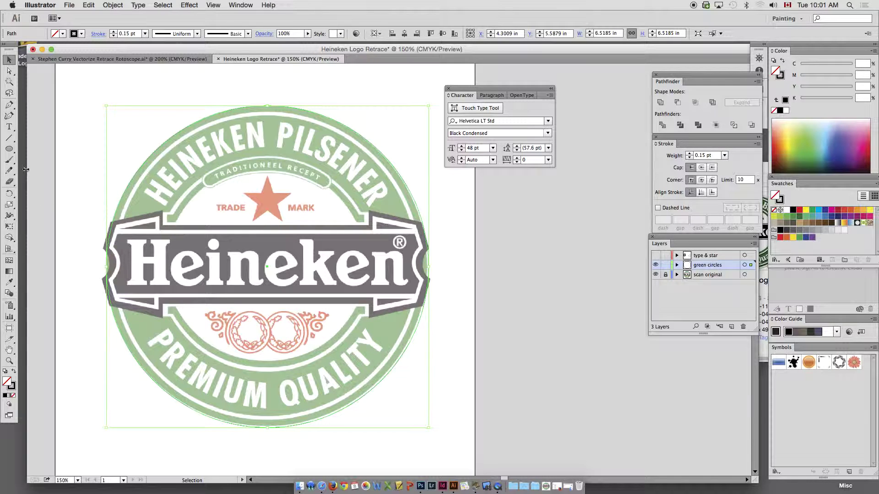
click(9, 206)
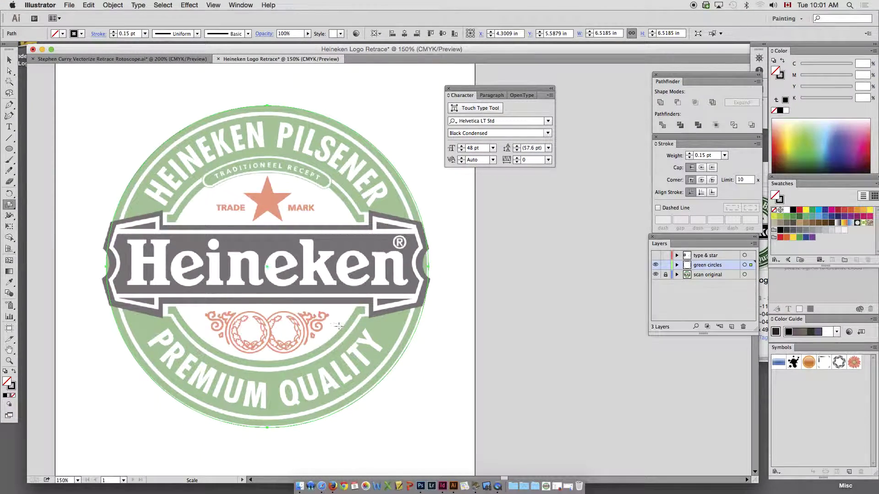
drag(429, 411, 418, 406)
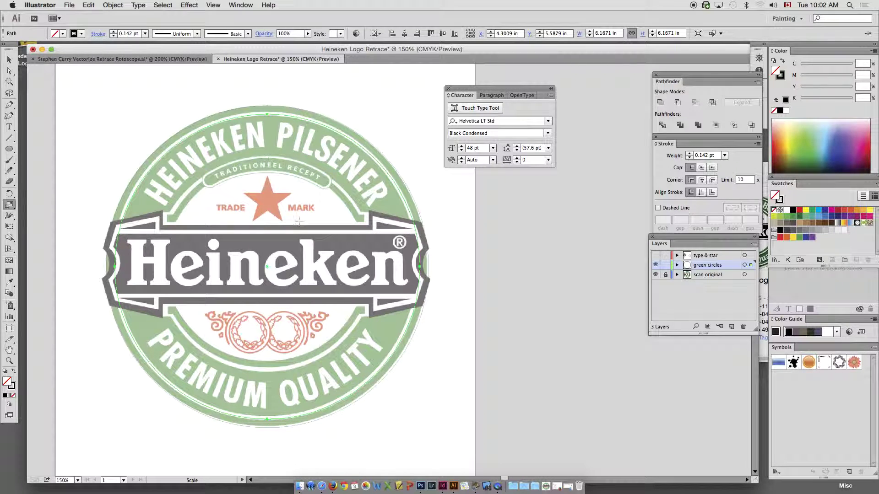
- Add two more concentric copies in front, scaled to about 4.24 in and 3.89 in, along the inner green ring's edges
key(v)
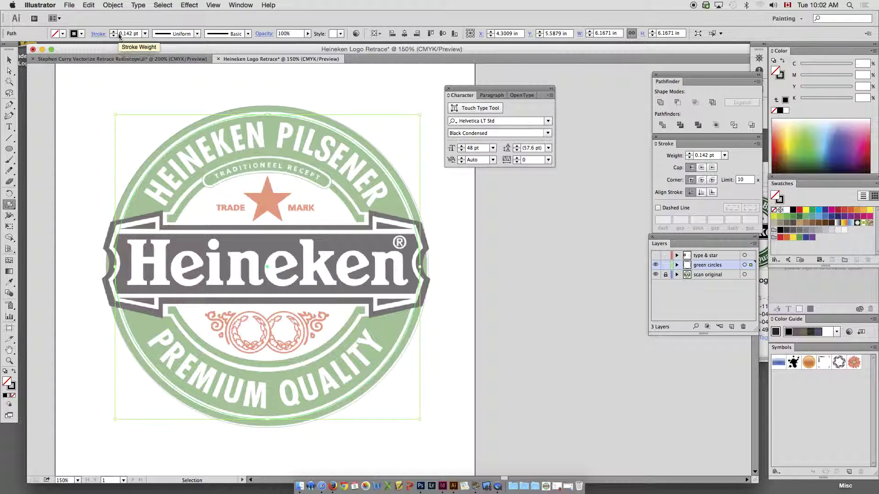
key(s)
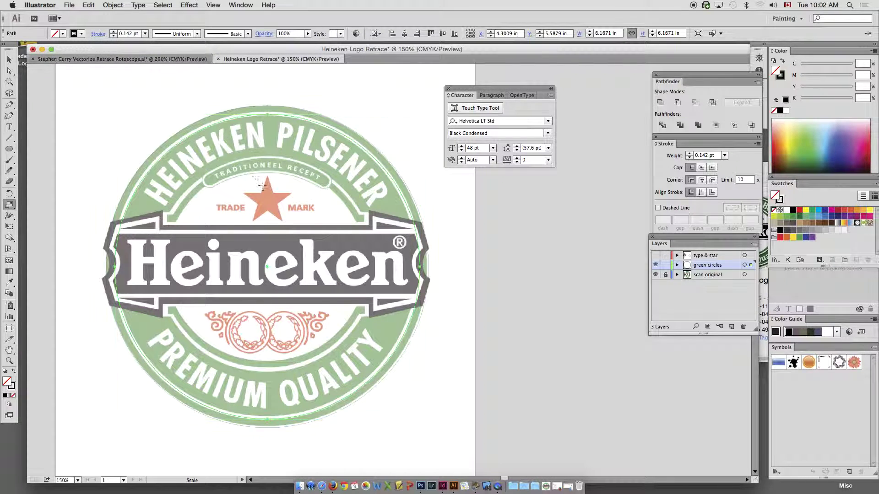
drag(420, 403, 371, 368)
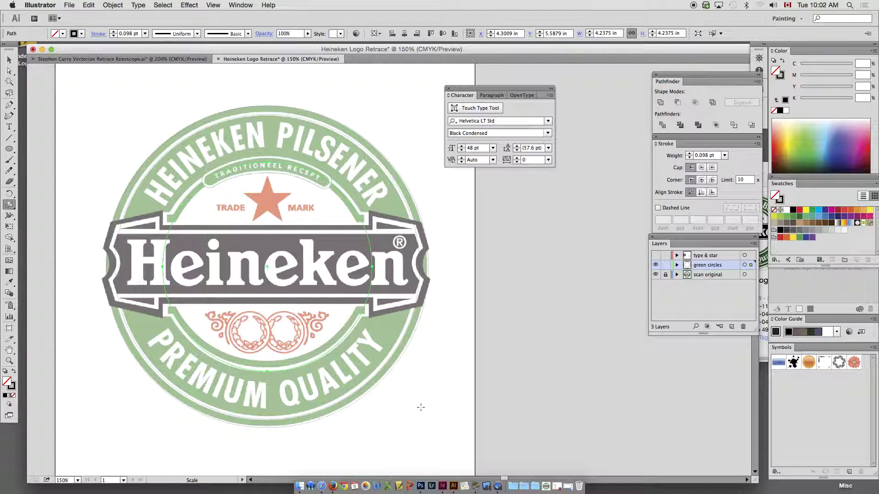
key(v)
drag(422, 407, 413, 401)
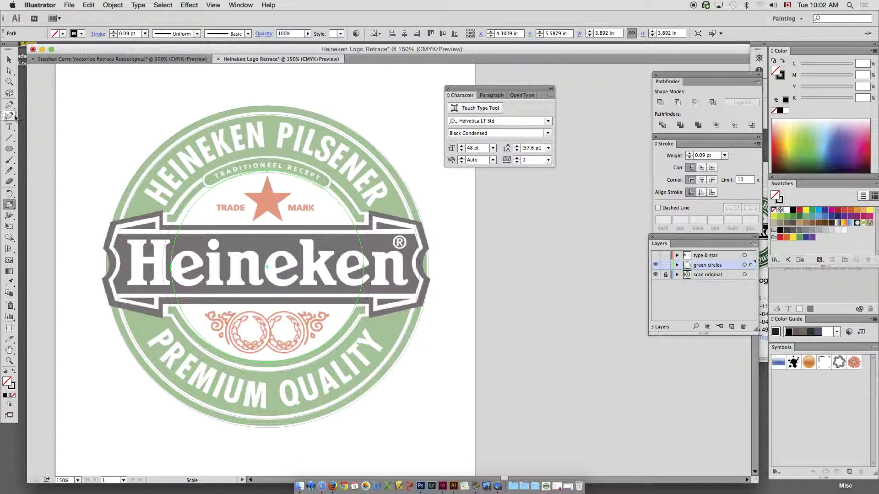
- Switch to outline view and give the outermost circle a dark green fill with no stroke
click(9, 60)
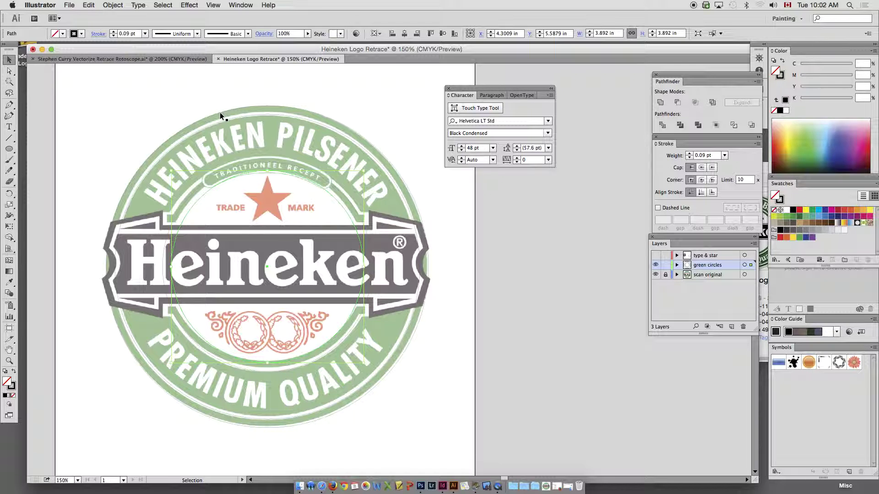
key(XF86AudioLowerVolume)
click(7, 61)
key(ctrl+y)
drag(314, 164, 372, 192)
click(381, 149)
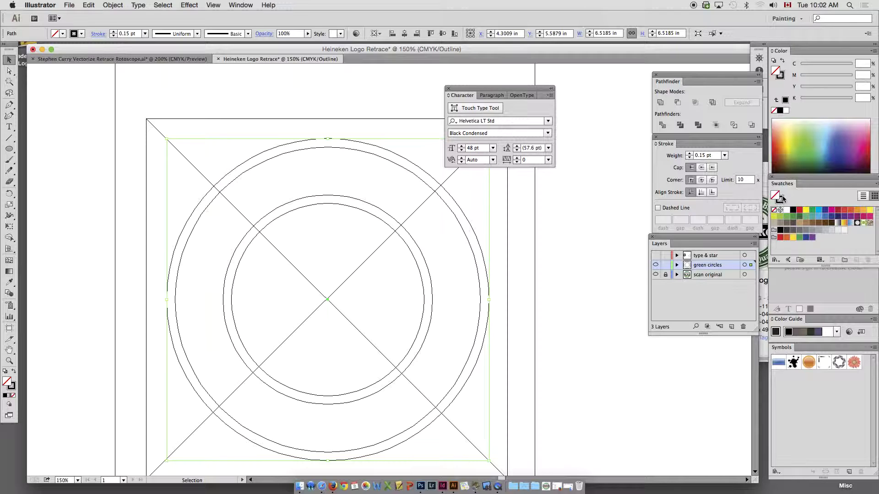
click(797, 219)
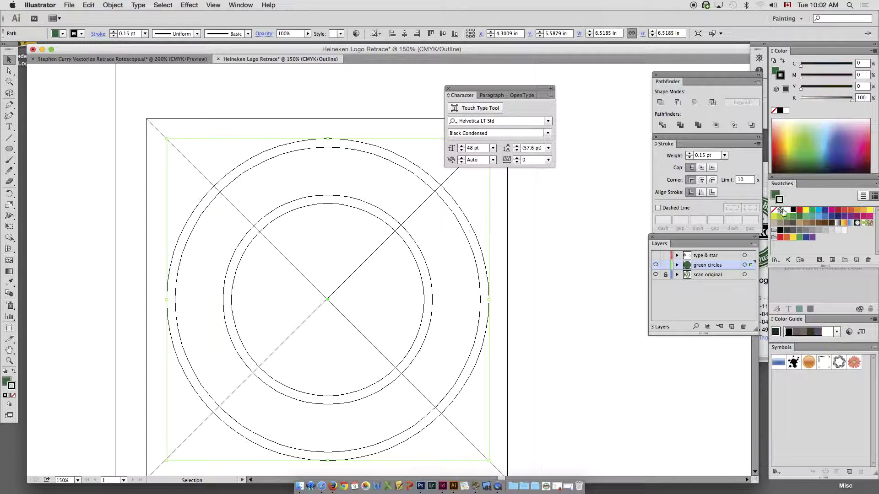
click(774, 210)
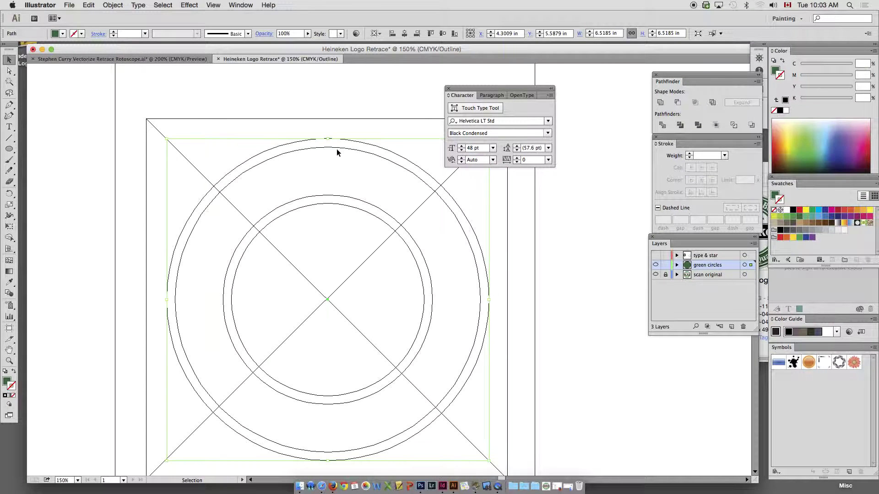
- Select the second and third circles from the outside and give them a white 3 pt stroke
click(336, 147)
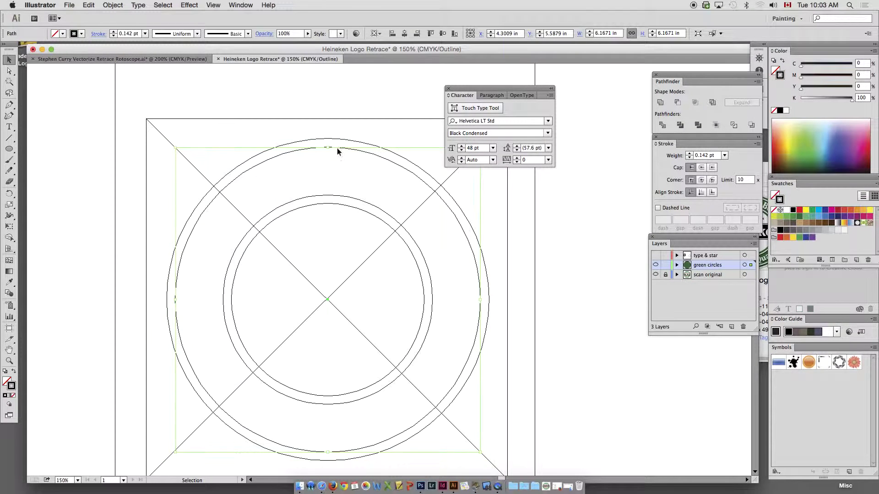
shift+click(354, 201)
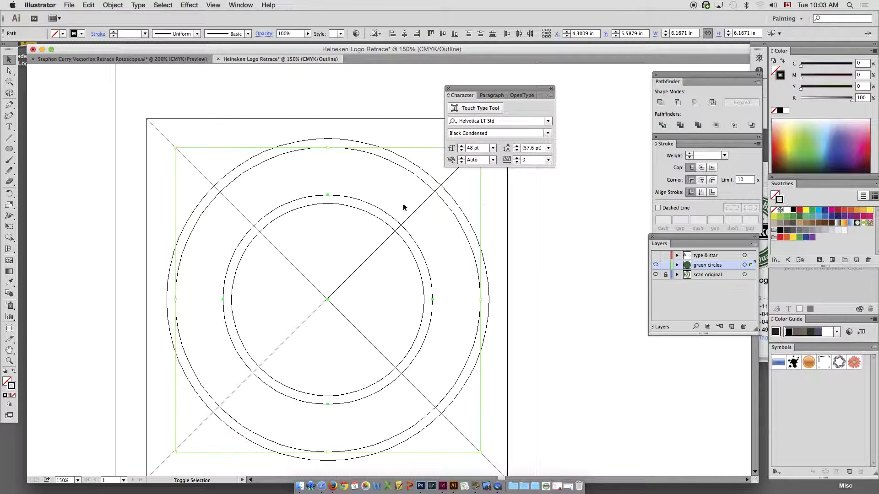
click(787, 210)
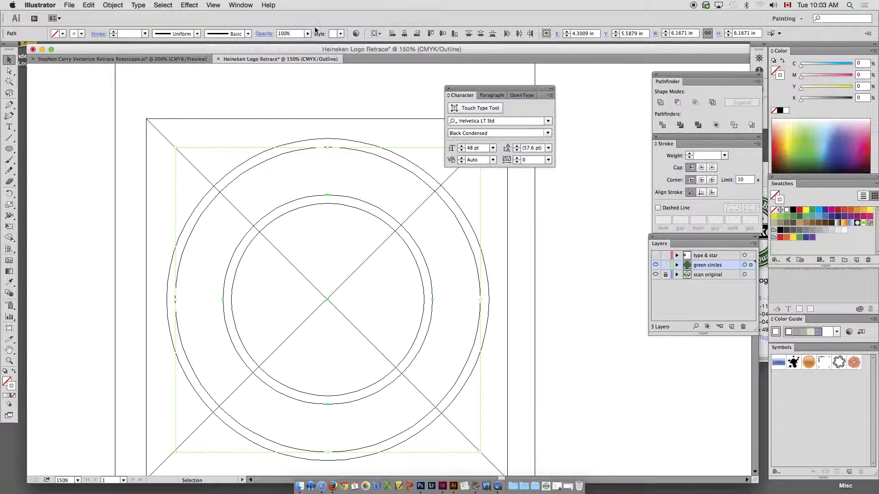
click(127, 34)
text(3)
key(Return)
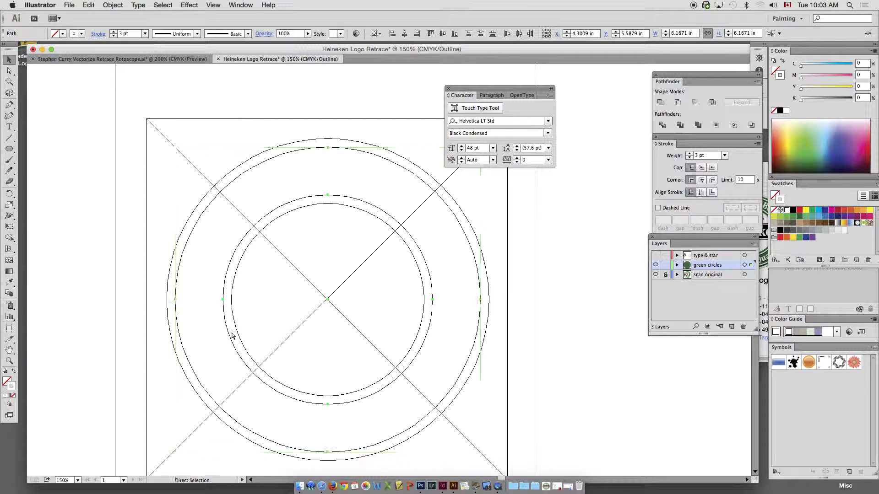
- Return to preview and increase the white stroke of the two selected circles to 7 pt
key(ctrl+y)
key(v)
click(135, 35)
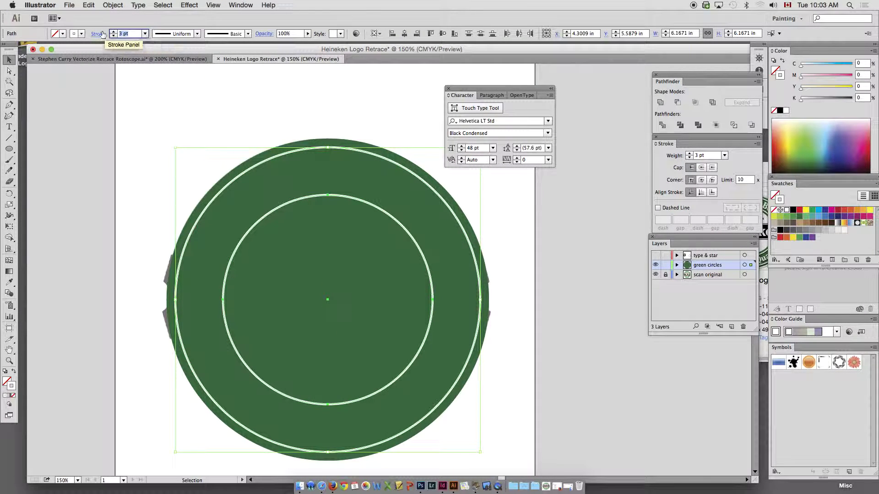
text(5)
key(Return)
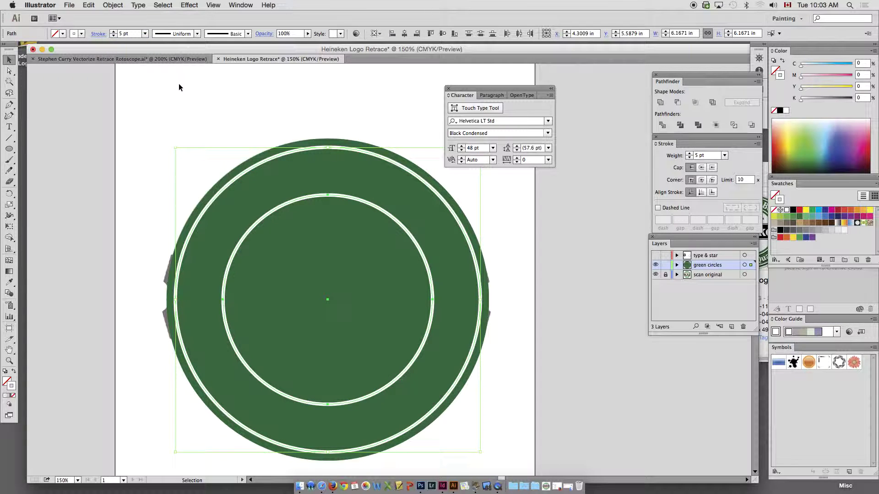
click(122, 34)
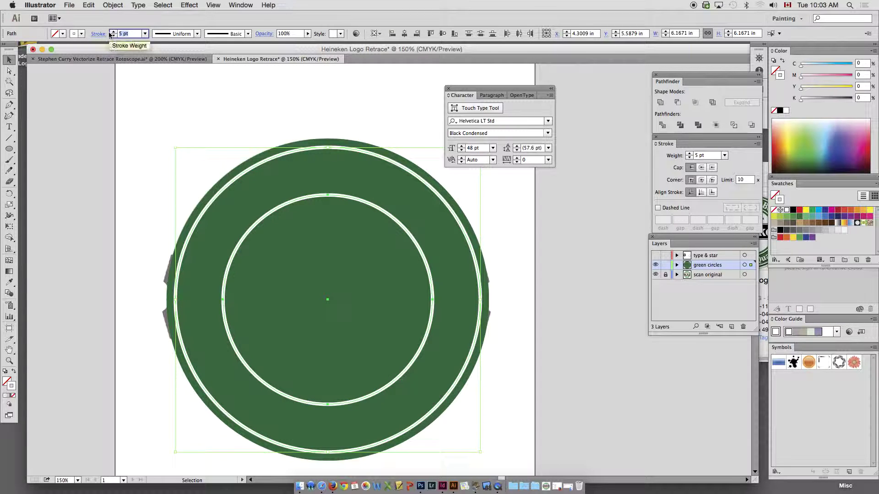
key(Return)
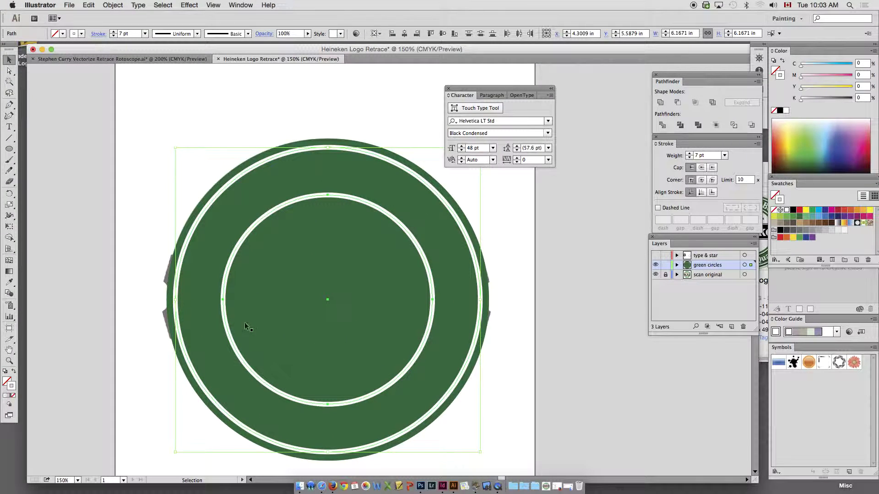
- Select the innermost circle in outline view and return to preview
key(super+y)
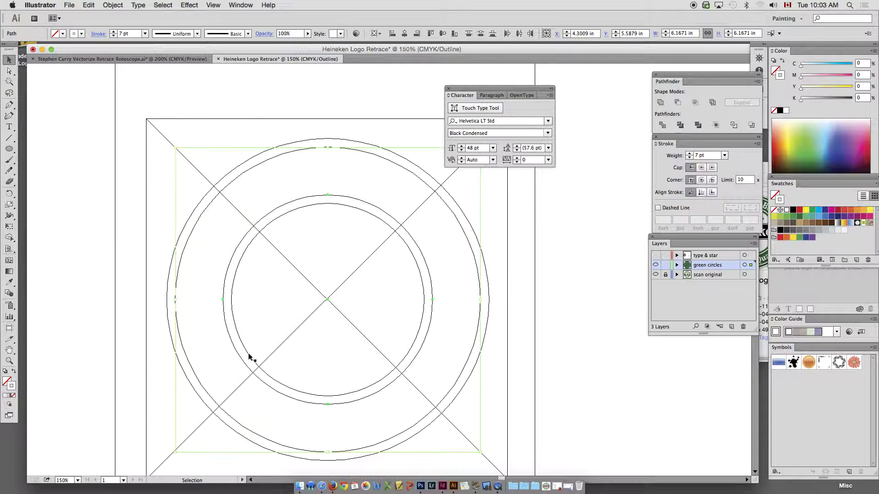
click(250, 357)
click(110, 5)
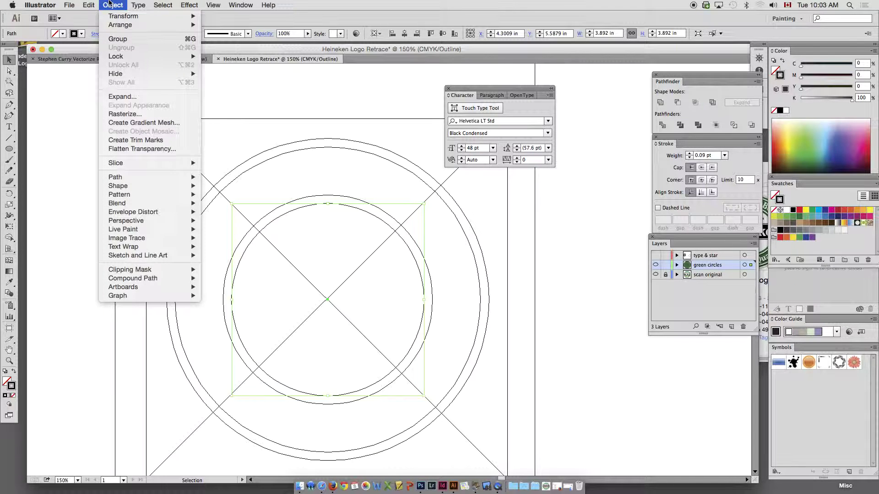
mouse_move(89, 5)
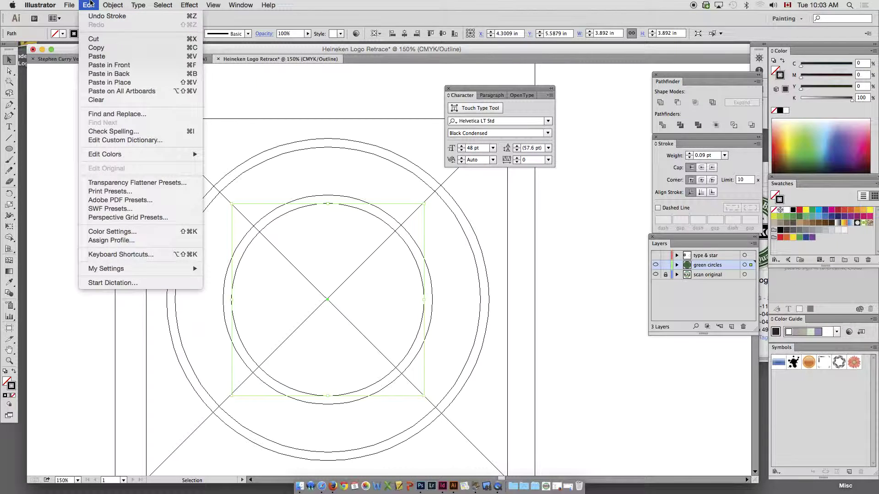
click(110, 65)
key(a)
key(v)
key(super+y)
key(super+d)
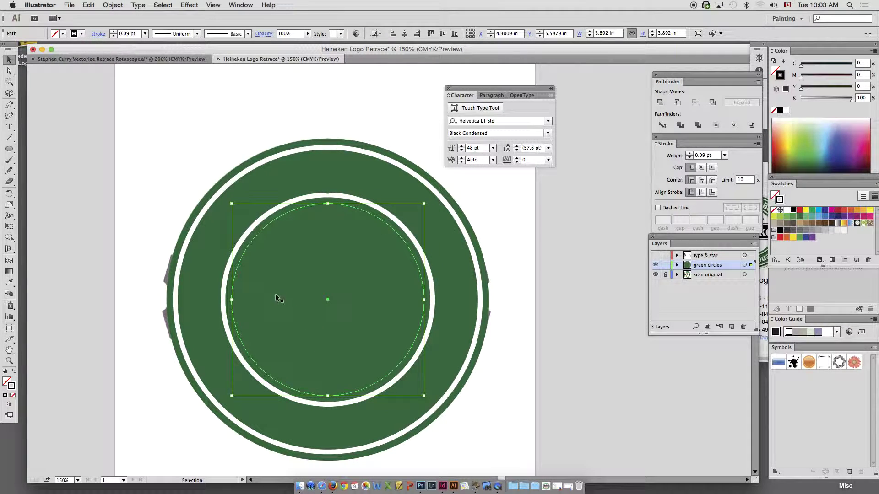
- Give the innermost circle a white fill and no stroke
click(112, 5)
mouse_move(89, 5)
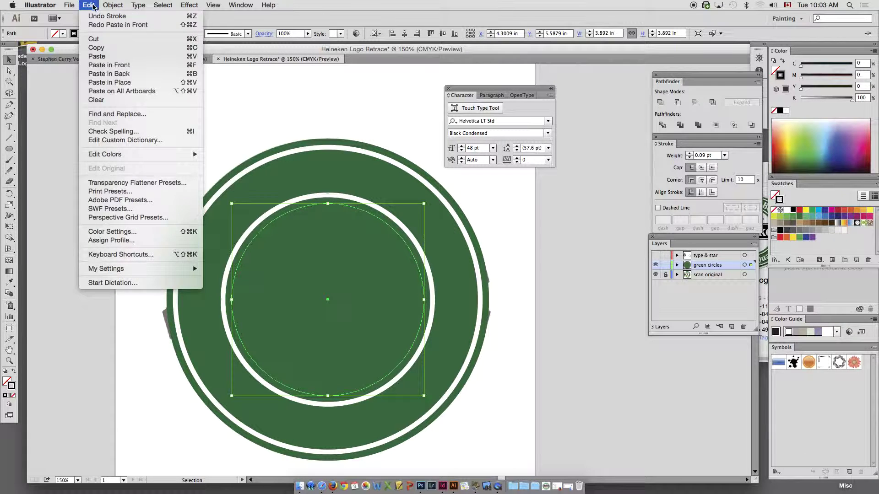
click(92, 5)
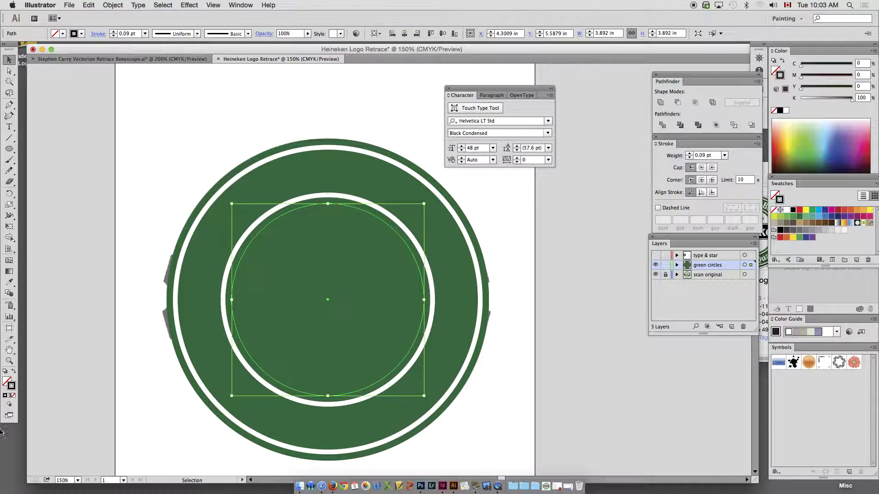
click(5, 371)
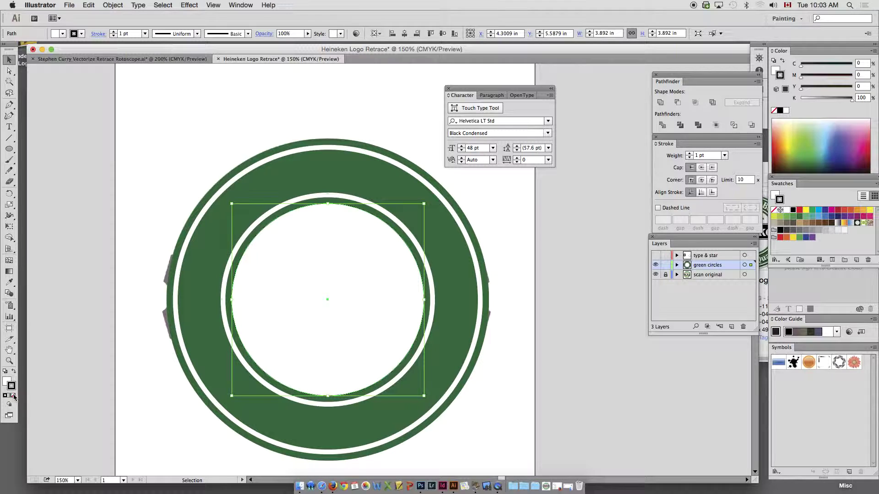
click(14, 396)
key(a)
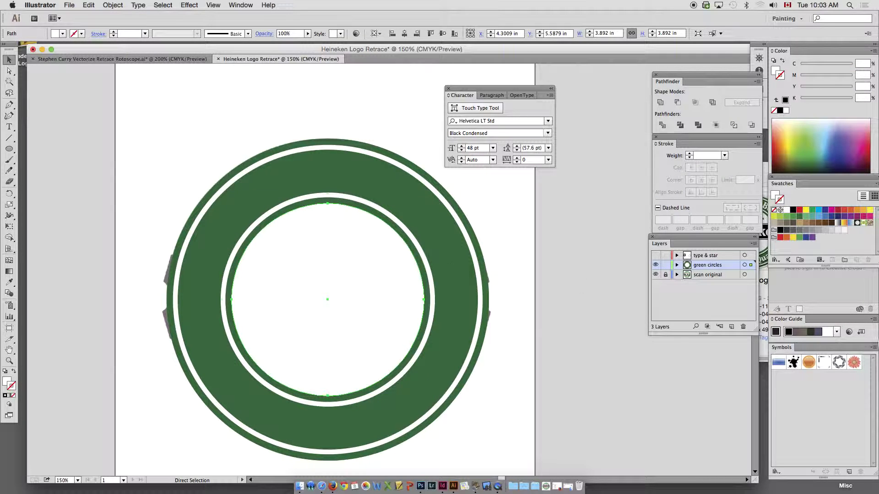
- Check the circles with the type & star layer shown, and hide both that layer and the green circles layer
click(656, 257)
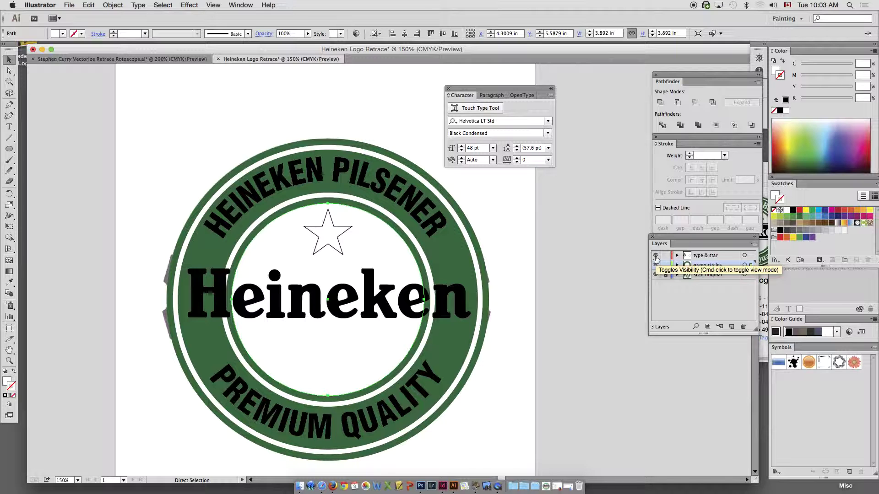
key(v)
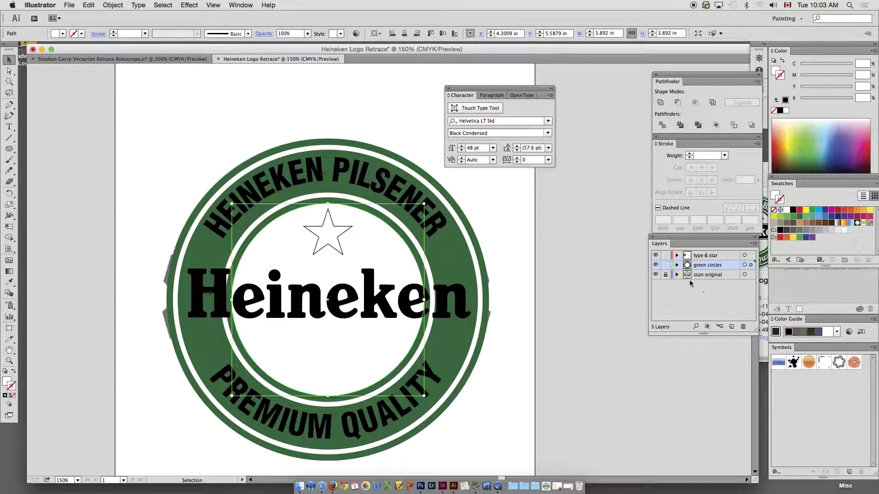
click(655, 256)
click(656, 265)
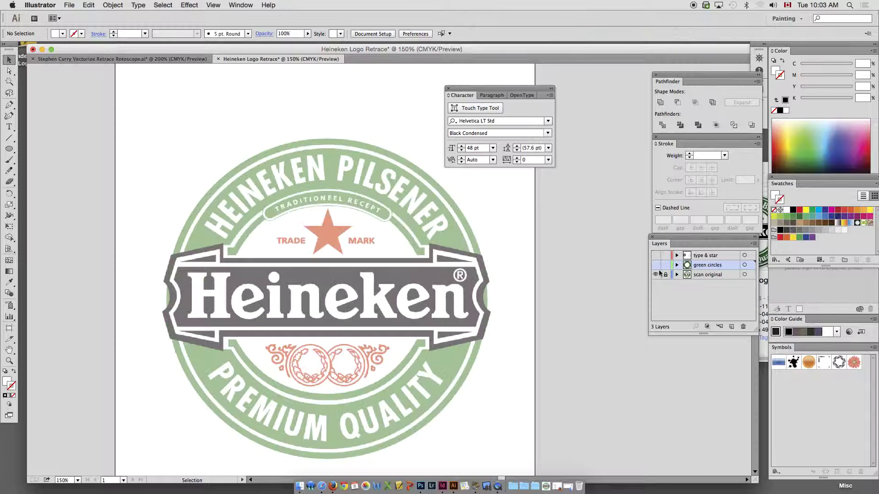
- Add a new layer named "black banner" between the green circles and scan original layers
click(731, 327)
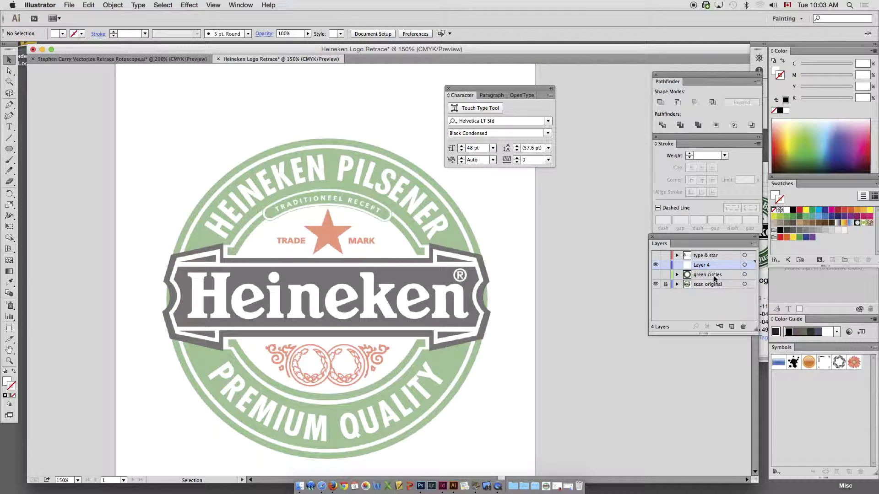
drag(704, 267, 705, 281)
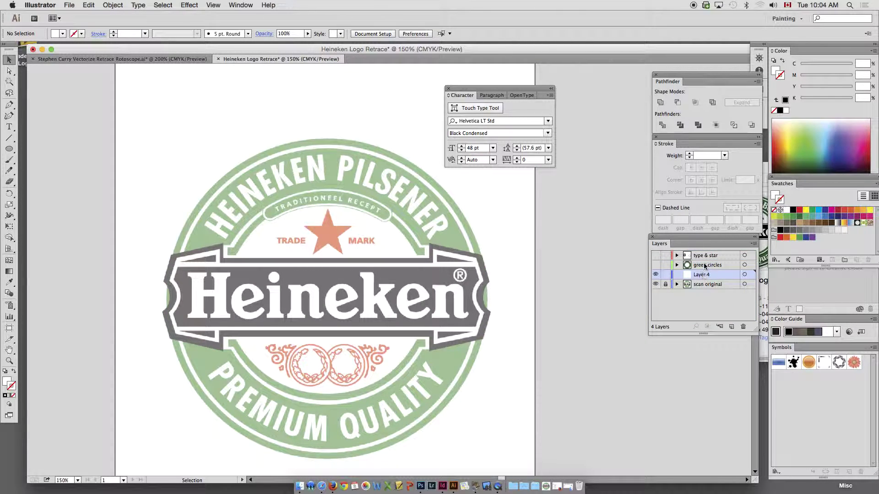
double_click(702, 275)
text(black banner)
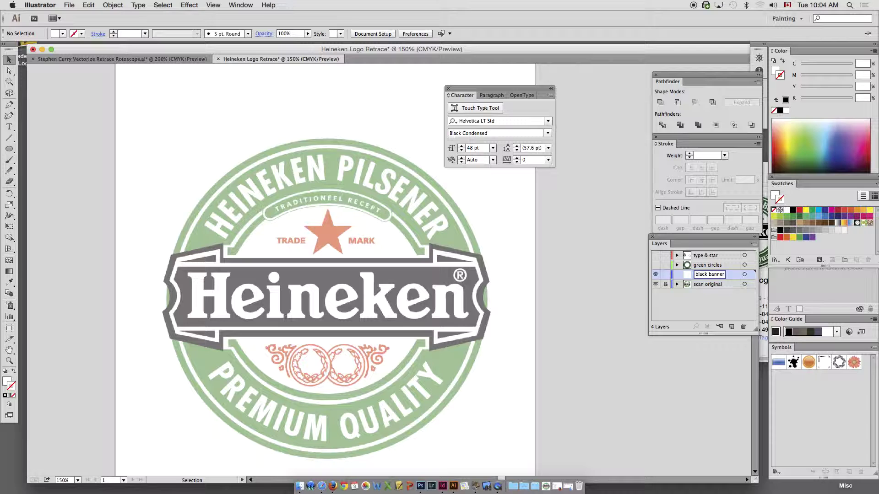
key(Return)
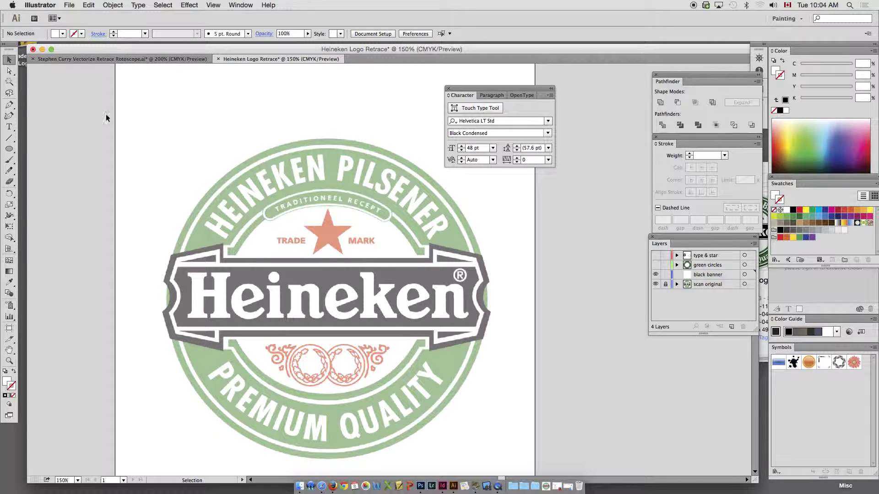
- Trace the small triangle in the banner's upper left fold with the Pen tool, about 0.69 in wide and 0.15 in high
click(8, 106)
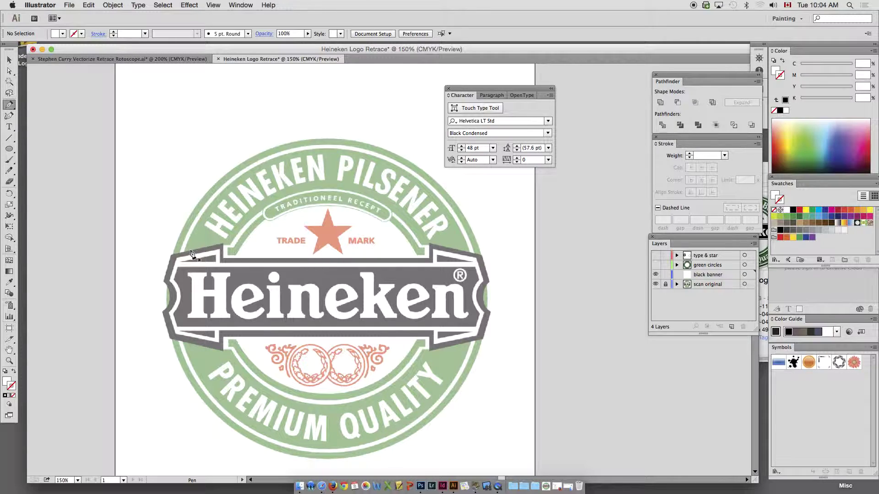
drag(118, 196, 619, 403)
drag(350, 289, 360, 321)
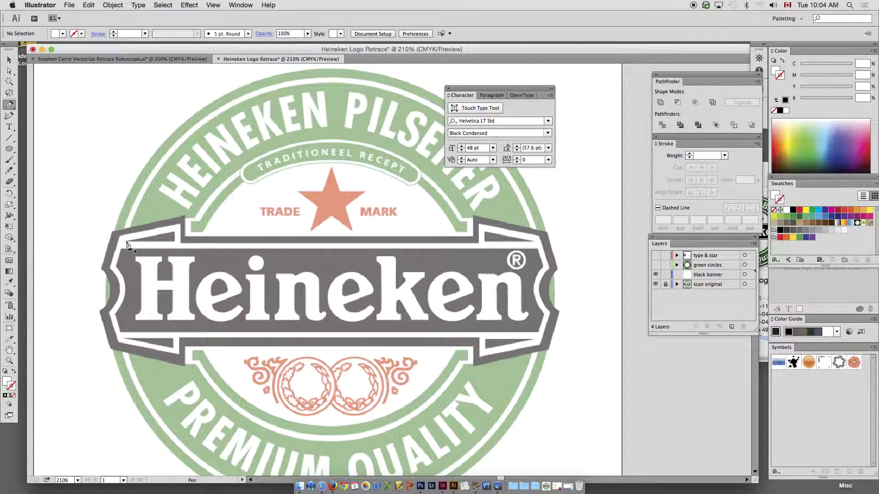
click(126, 242)
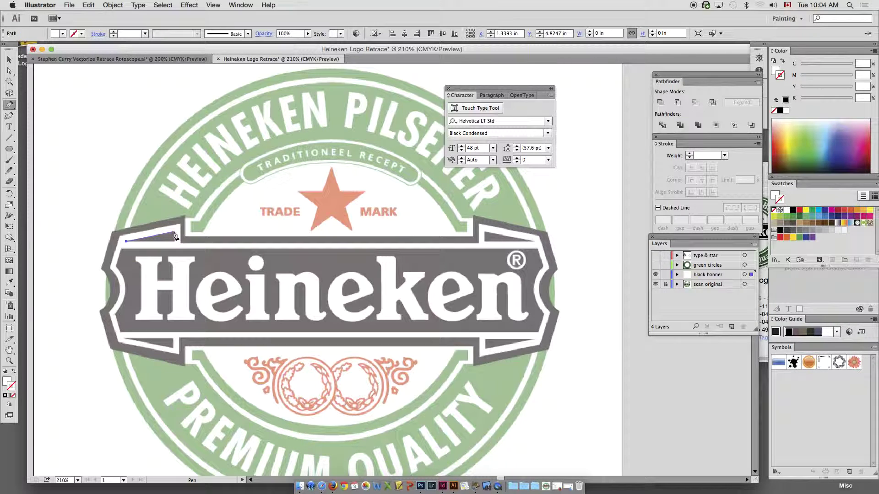
click(175, 234)
click(175, 241)
click(127, 243)
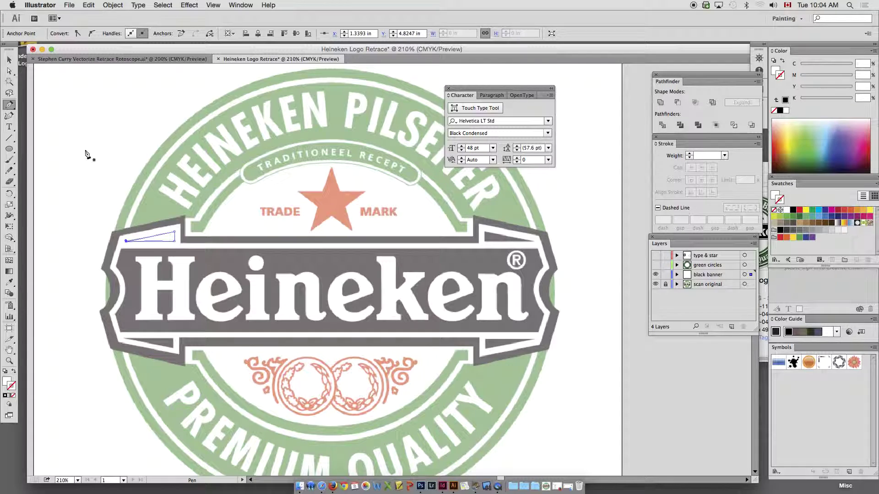
key(super+space)
drag(85, 134, 653, 402)
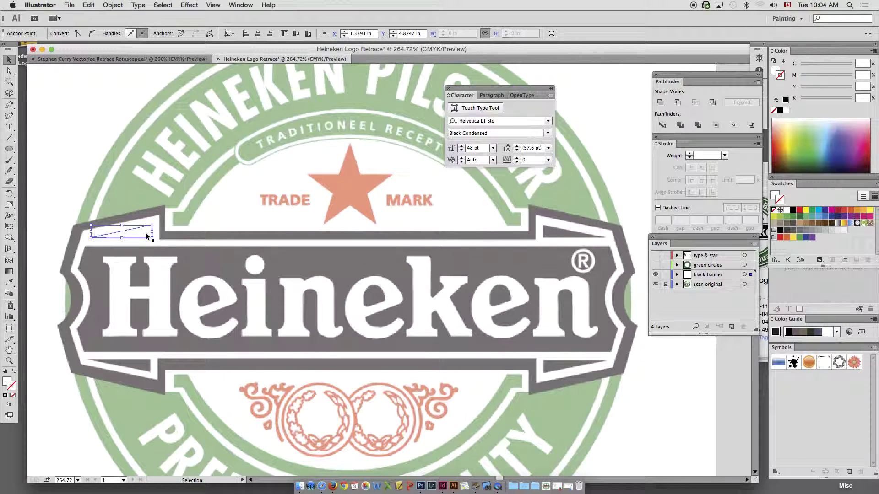
drag(10, 197, 46, 204)
drag(133, 281, 101, 296)
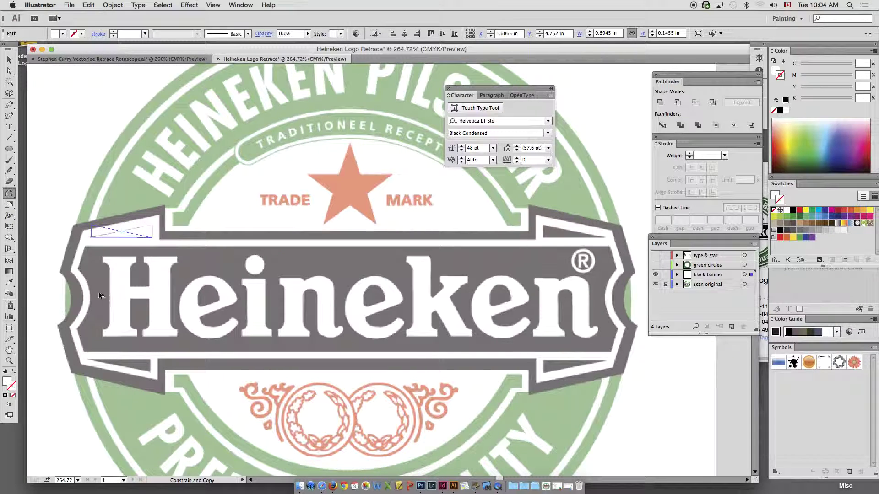
drag(90, 259, 118, 227)
key(o)
key(Return)
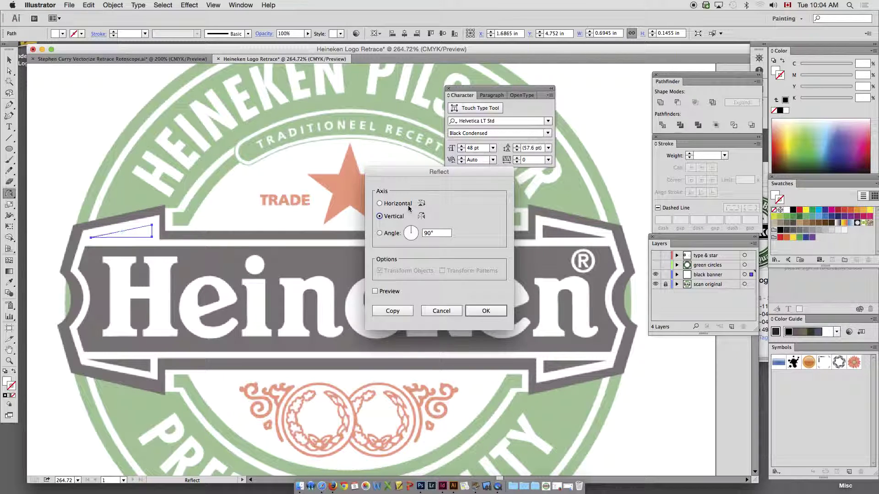
click(392, 311)
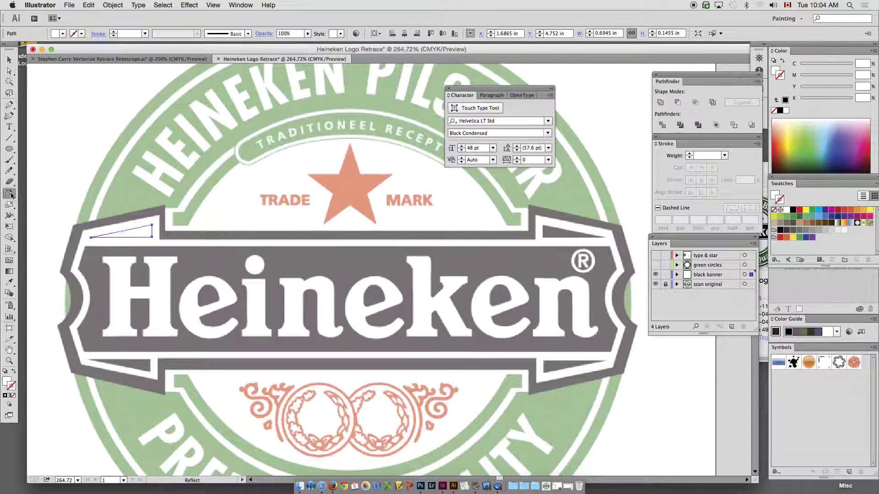
double_click(10, 193)
click(392, 205)
click(486, 311)
key(super+z)
- Reflect a copy of the triangle across the horizontal axis and move it straight down into the banner's lower left fold
double_click(10, 194)
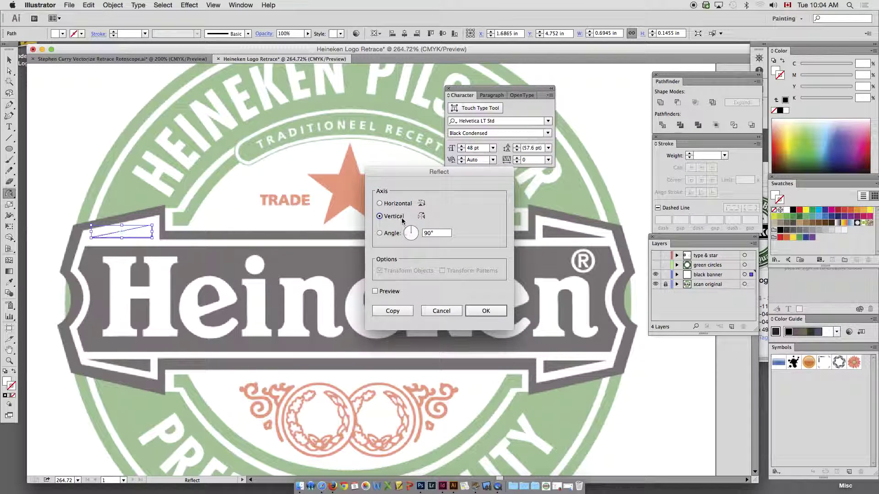
click(393, 204)
click(404, 311)
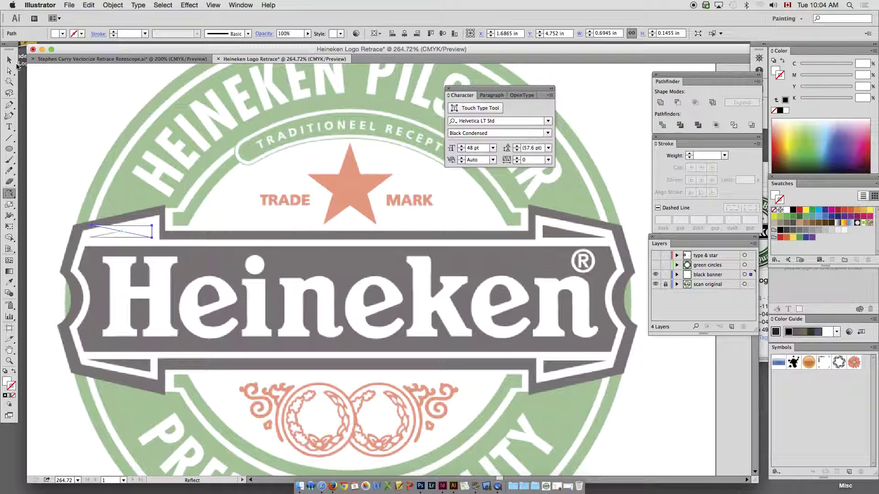
key(v)
click(134, 233)
drag(133, 230, 133, 365)
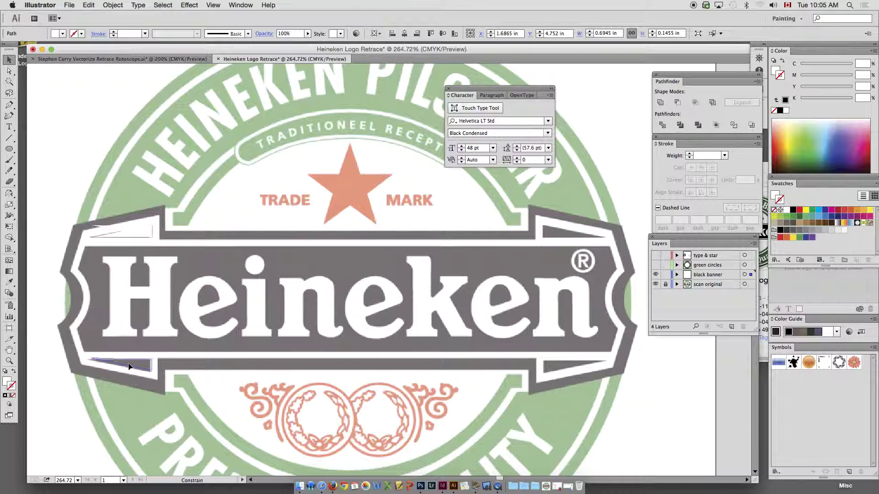
- Reflect a copy of both left triangles across the vertical axis and move the copies onto the folds at the banner's right end
shift+click(135, 234)
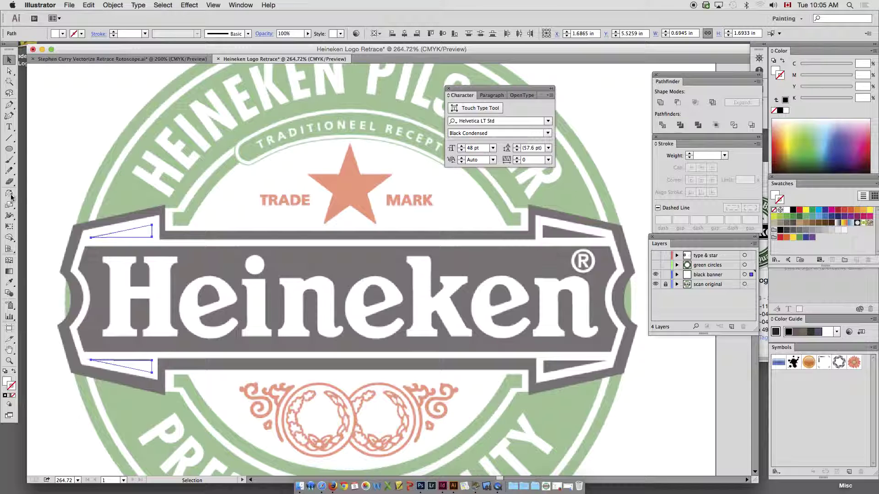
double_click(10, 196)
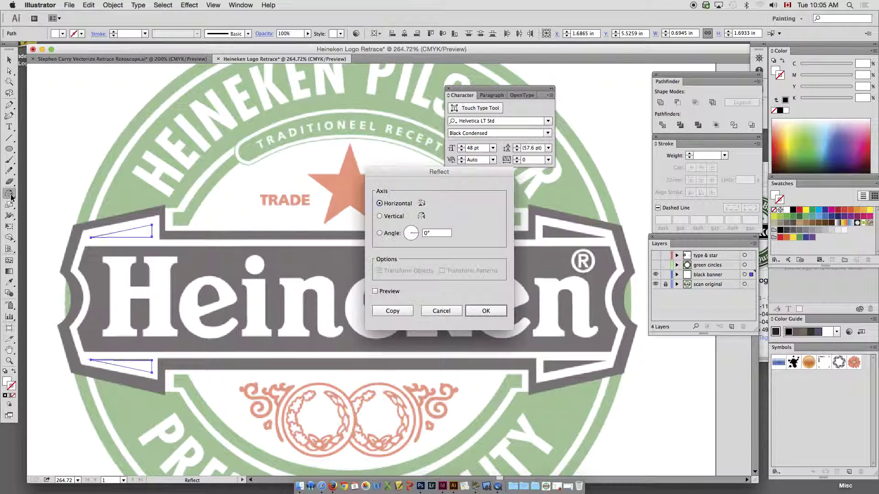
click(380, 216)
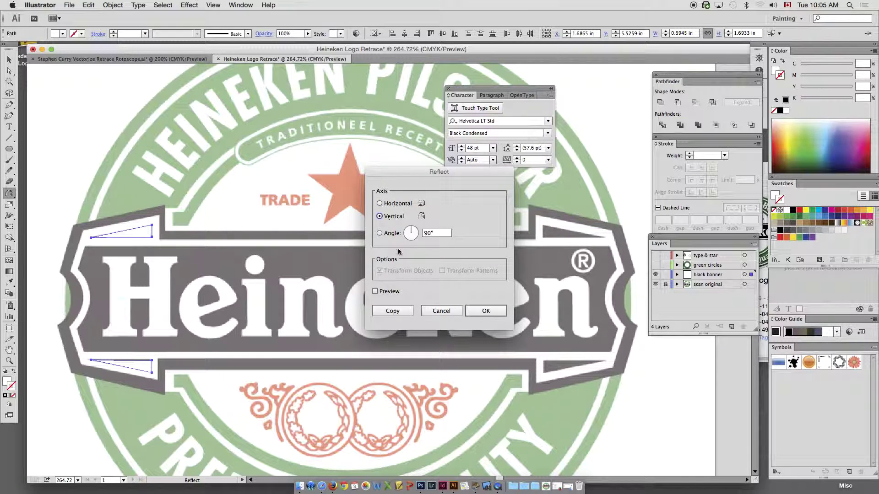
click(393, 311)
drag(109, 232, 551, 275)
key(Left)
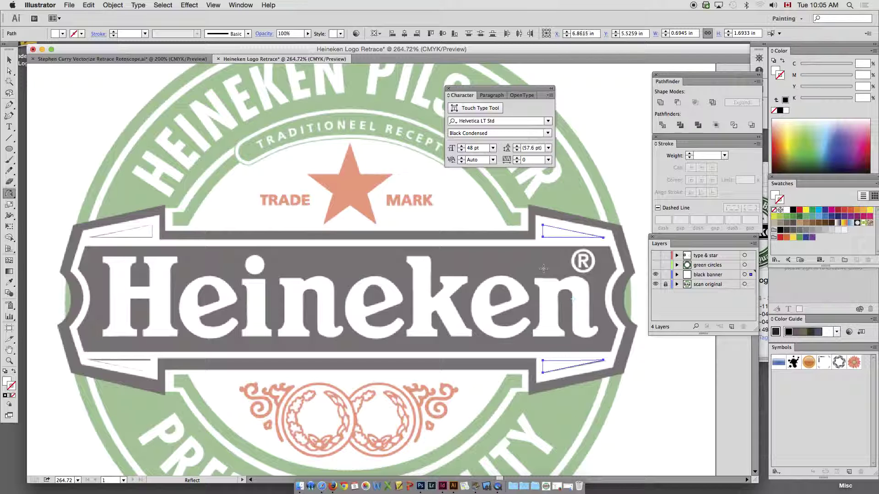
click(9, 63)
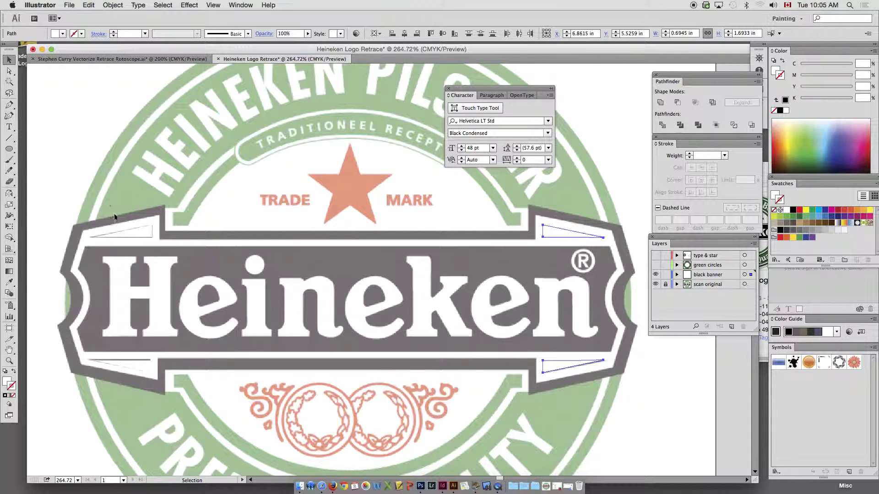
- Select all four triangles in the banner folds and fill them with black
click(130, 233)
shift+click(133, 362)
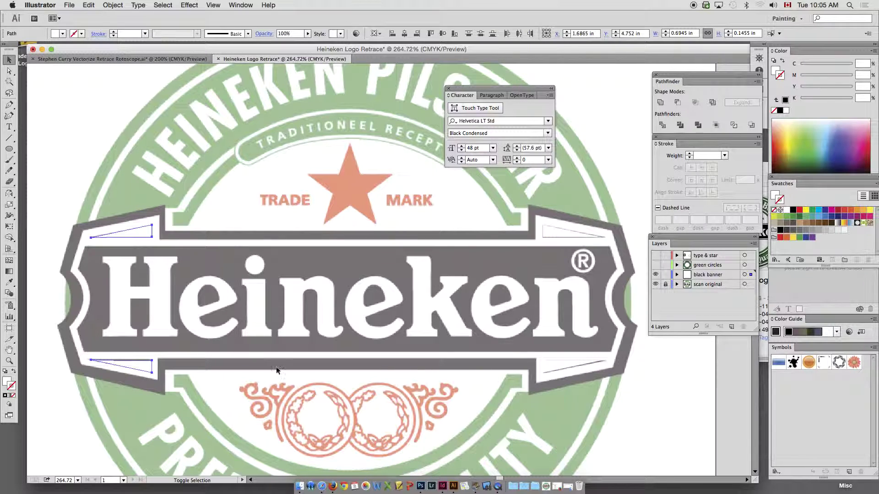
shift+click(556, 235)
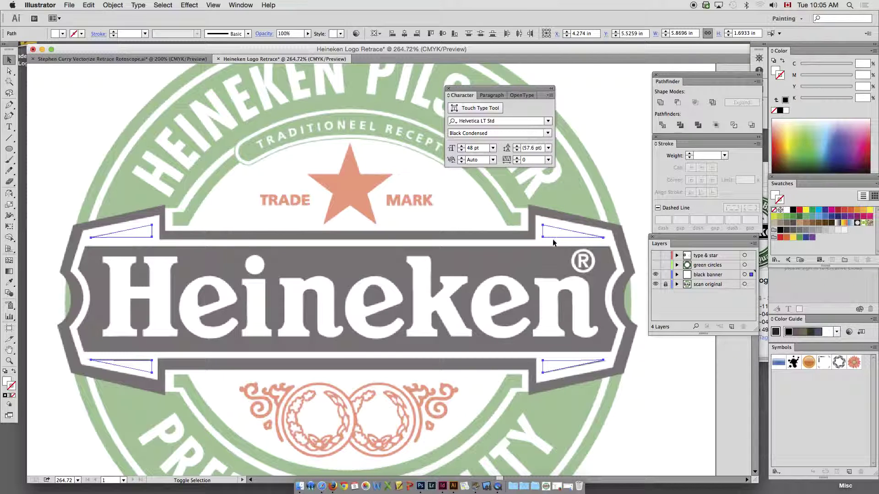
click(793, 210)
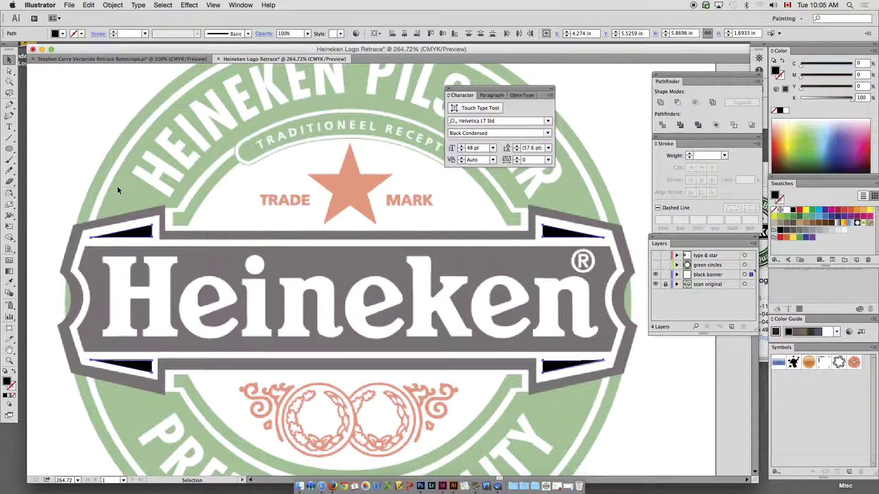
- Start the banner's central panel outline with the Pen tool across its upper edge, using a 1 pt black stroke and no fill
key(super+minus)
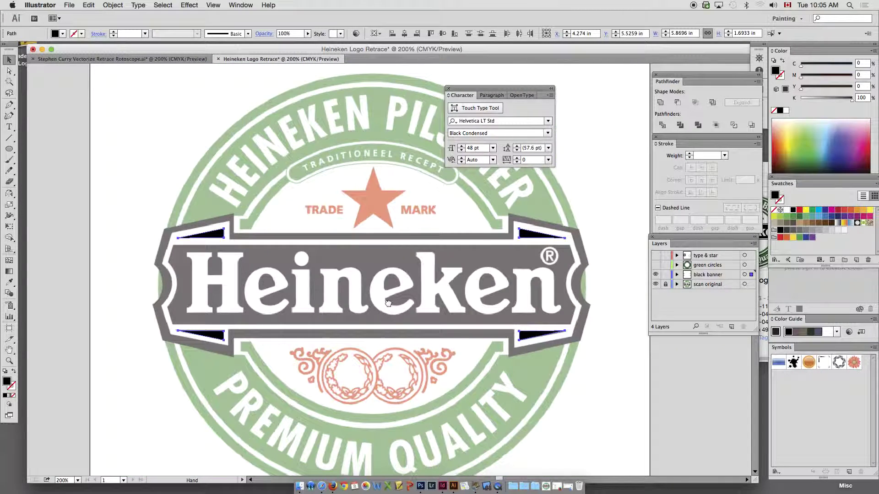
drag(389, 303, 353, 305)
click(8, 105)
key(super+shift+a)
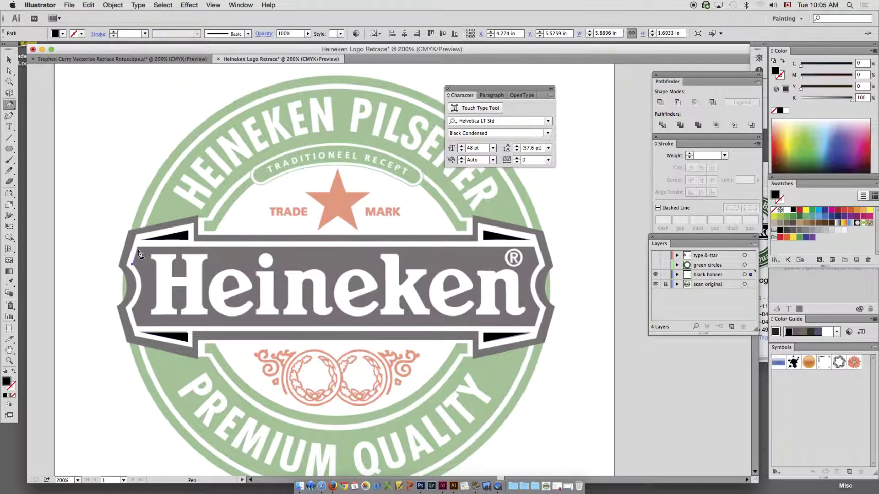
click(138, 248)
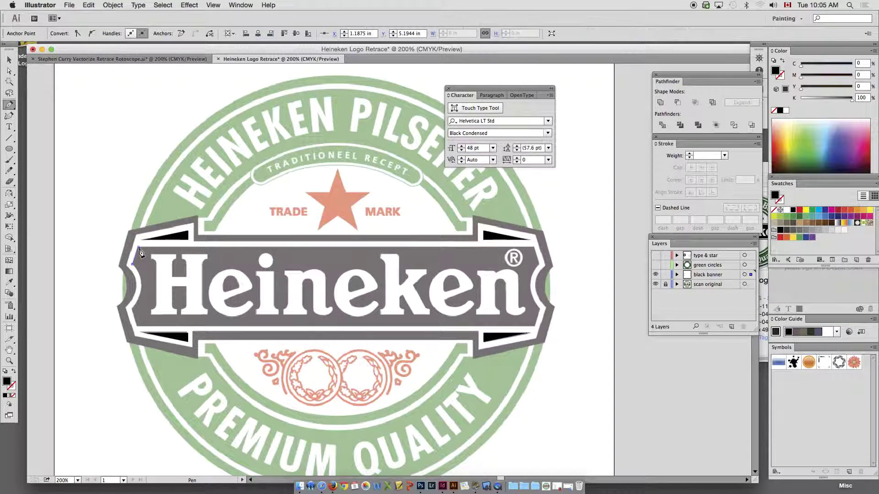
click(534, 247)
click(539, 264)
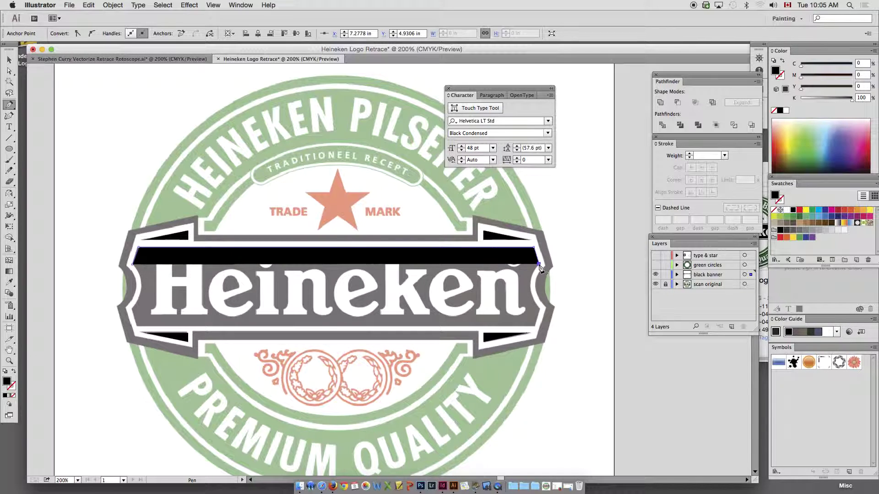
click(14, 373)
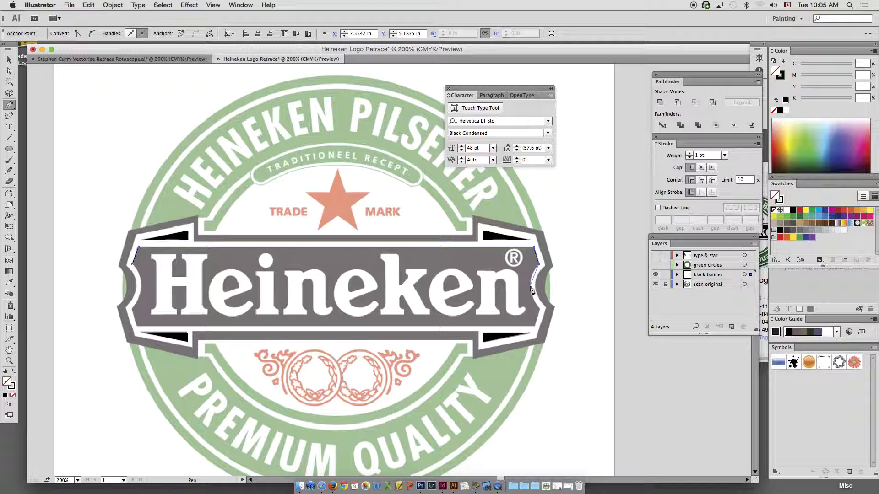
- Continue the panel outline around the right notch, lower edge and left notch, closing it about 6.19 in wide
click(530, 285)
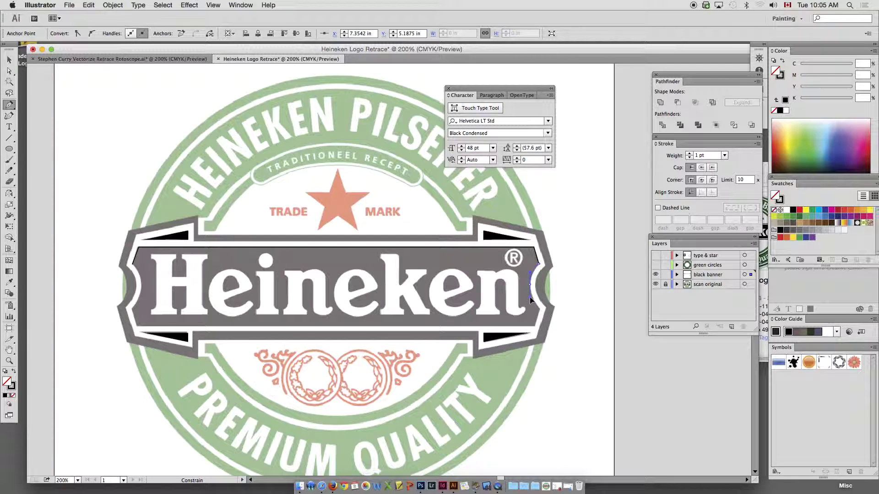
click(531, 300)
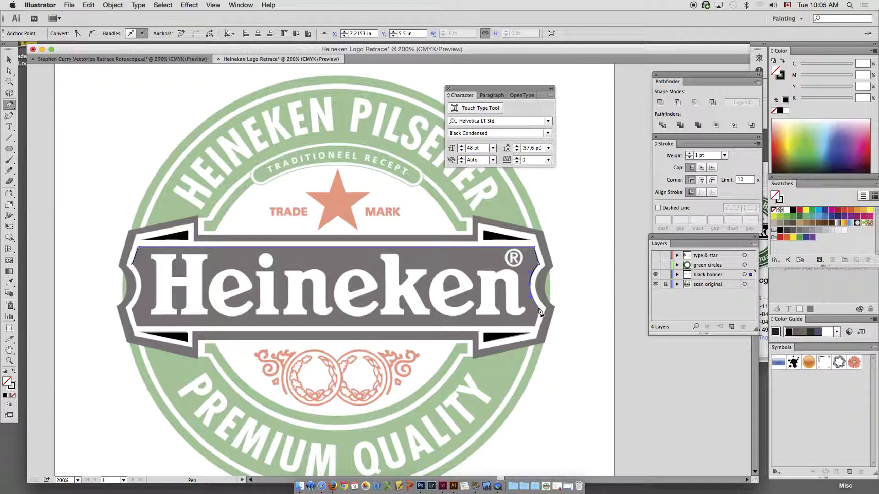
click(539, 309)
click(535, 326)
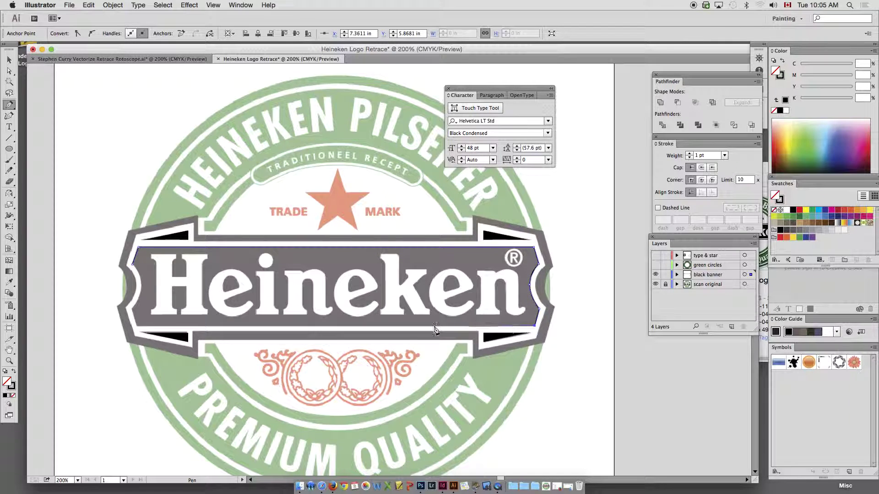
click(138, 327)
click(131, 309)
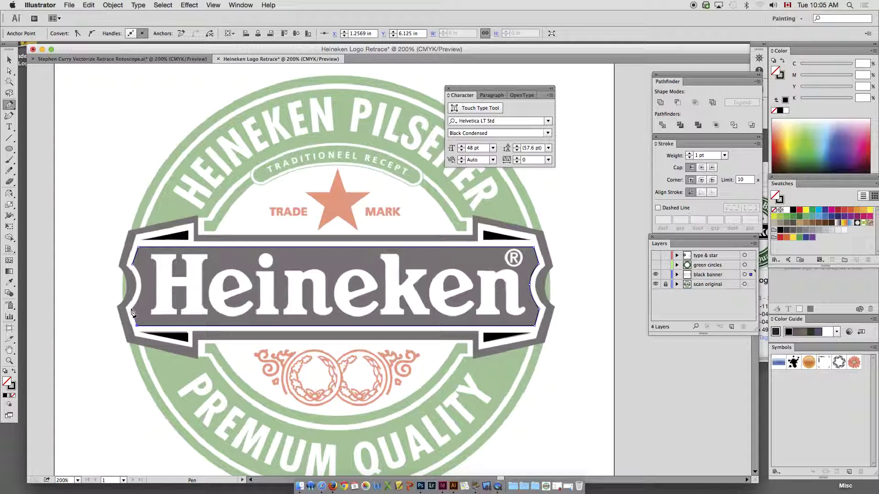
drag(142, 291, 141, 271)
click(133, 264)
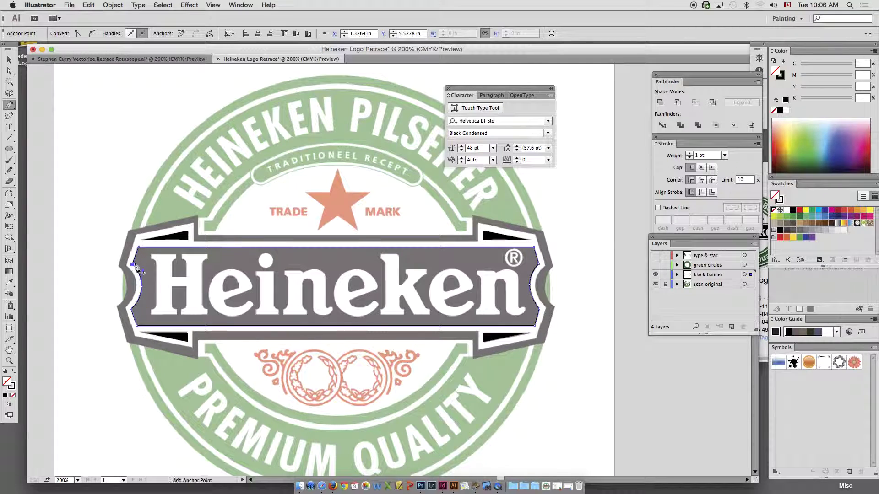
super+click(161, 188)
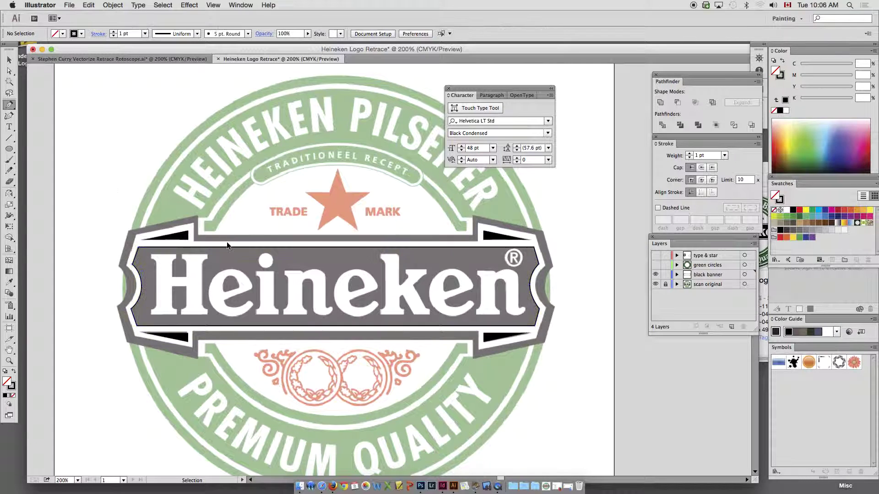
- Select the central panel and all four fold triangles and give them a black fill with no stroke
click(10, 60)
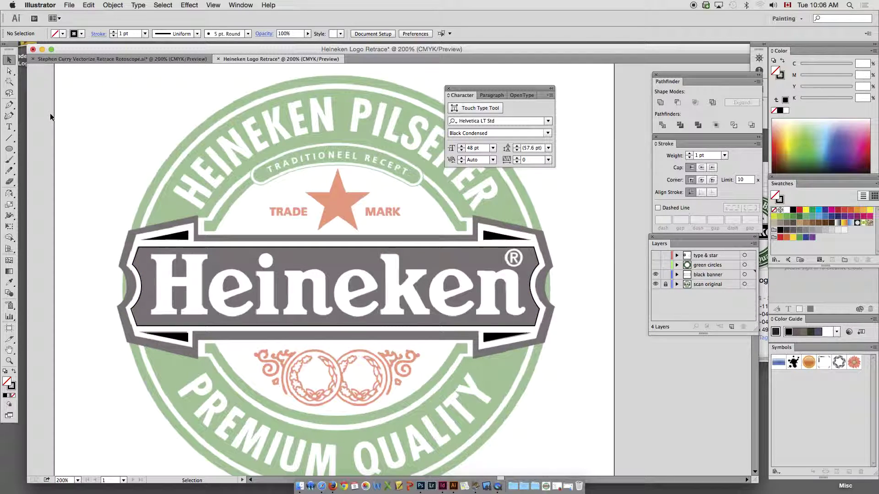
click(158, 247)
shift+click(165, 238)
shift+click(496, 238)
shift+click(498, 340)
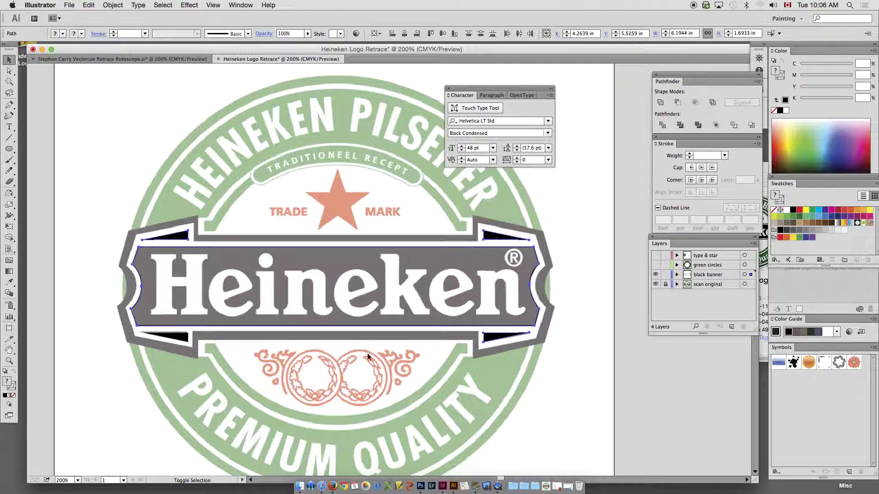
shift+click(177, 338)
click(5, 373)
click(14, 371)
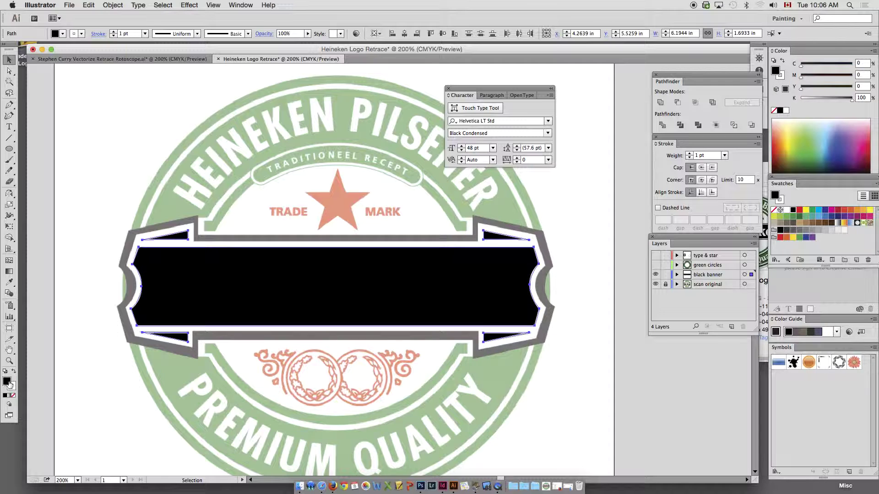
click(13, 395)
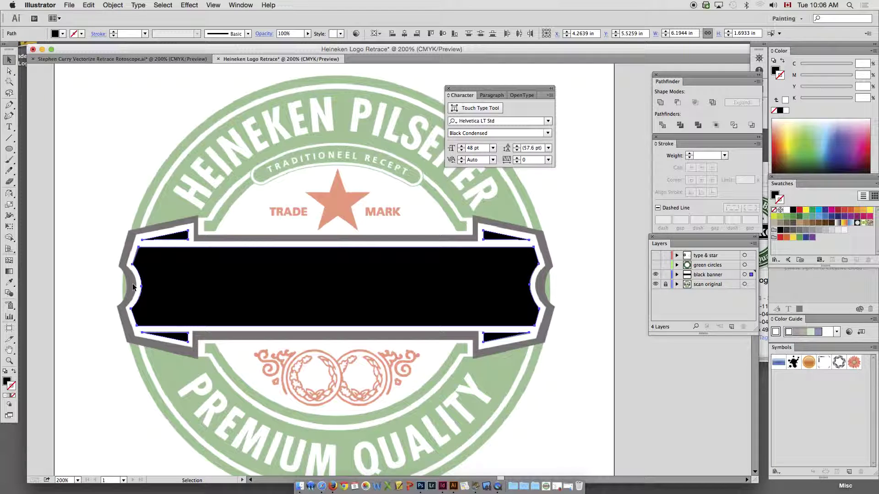
drag(199, 270, 313, 340)
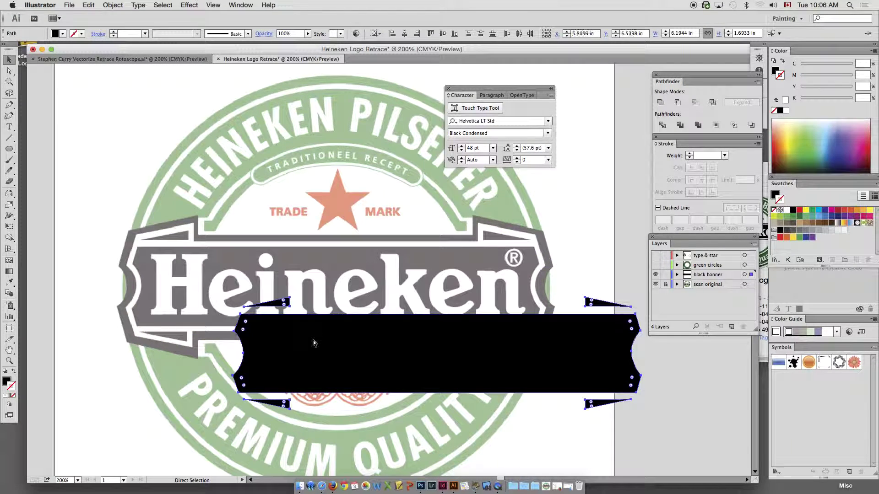
key(super+z)
key(v)
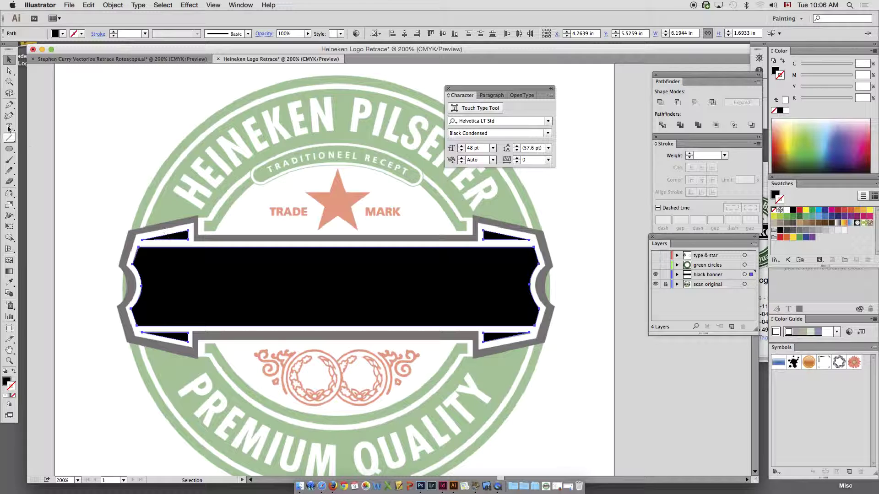
- Start the banner's white inner border outline with the Pen tool, from the upper left fold along the top edge to the right fold
click(8, 105)
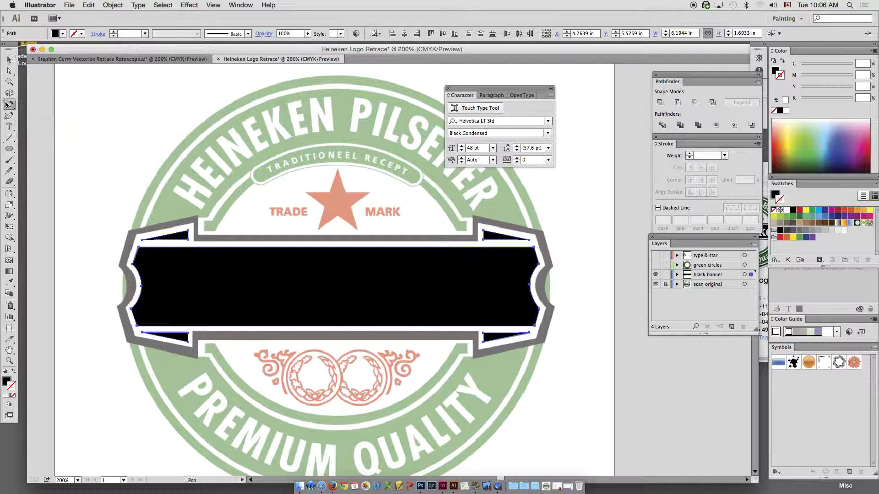
click(127, 266)
click(137, 236)
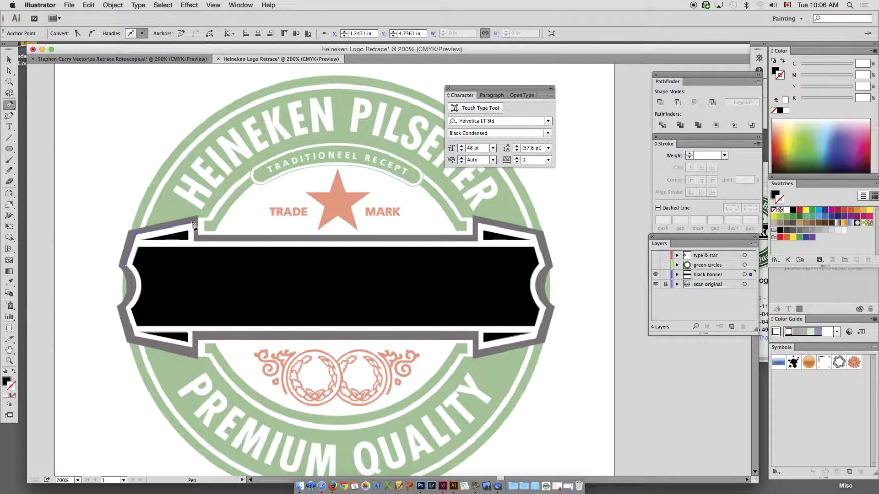
click(193, 225)
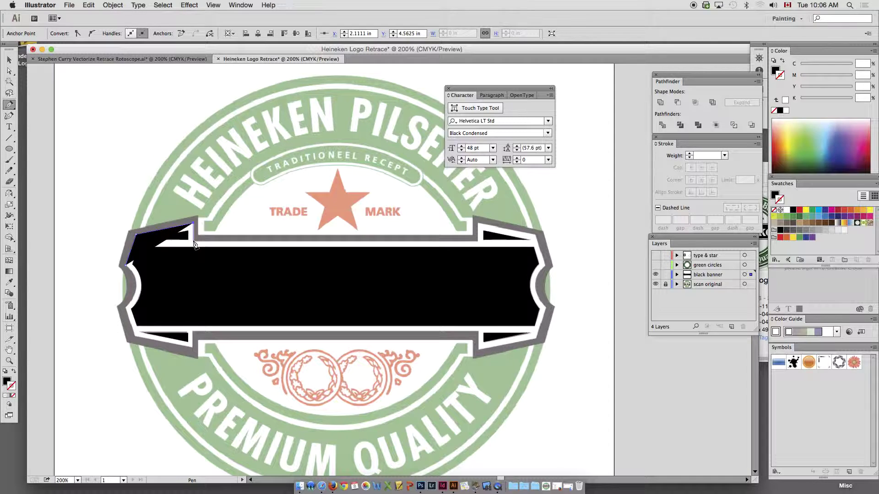
click(192, 240)
click(14, 371)
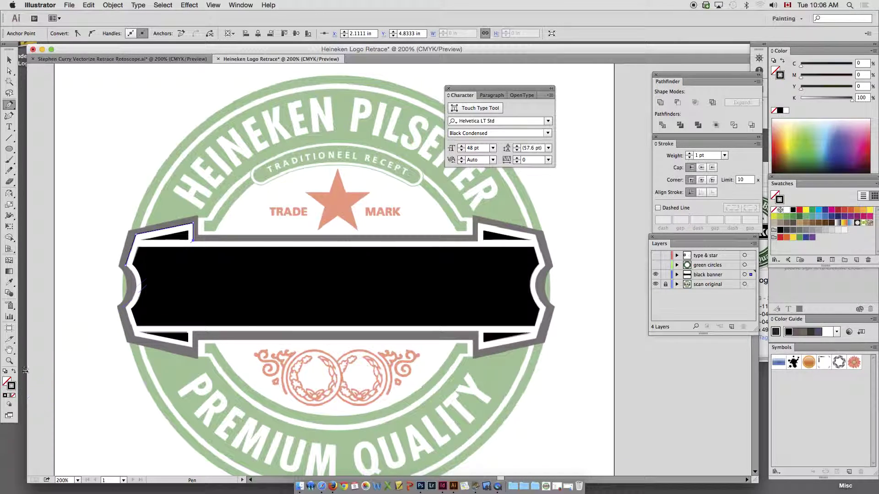
shift+click(479, 241)
shift+click(478, 224)
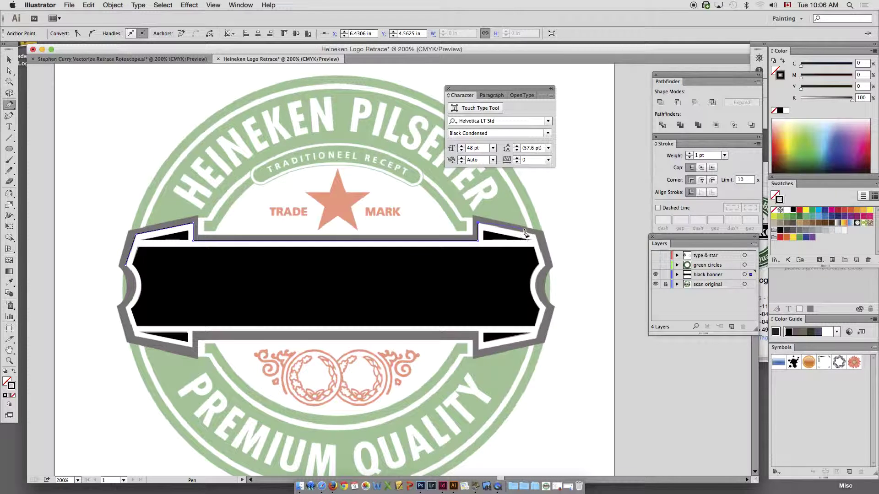
- Continue the border outline around the banner's right end, following the upper fold, curved notch and lower fold
click(536, 237)
click(545, 268)
drag(536, 289, 546, 312)
click(537, 341)
click(478, 352)
shift+click(478, 333)
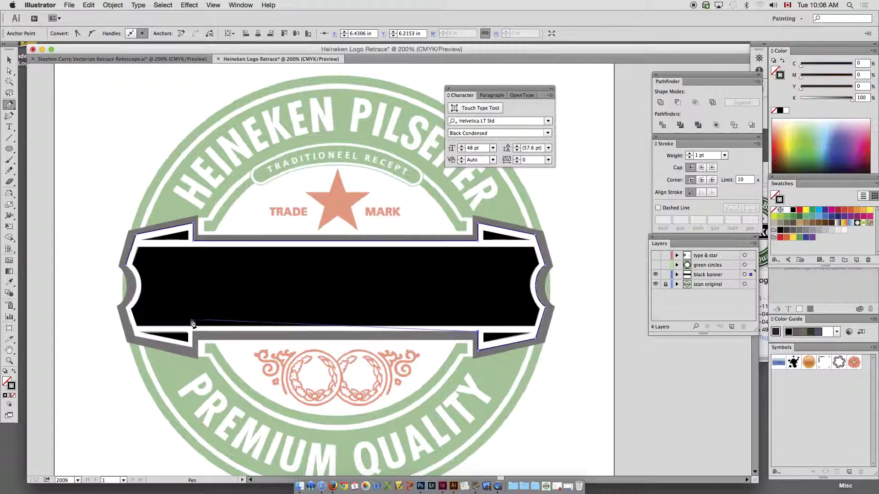
- Finish the border outline along the lower edge, lower left fold and left notch, closing it about 6.38 in wide and 1.94 in high
shift+click(194, 338)
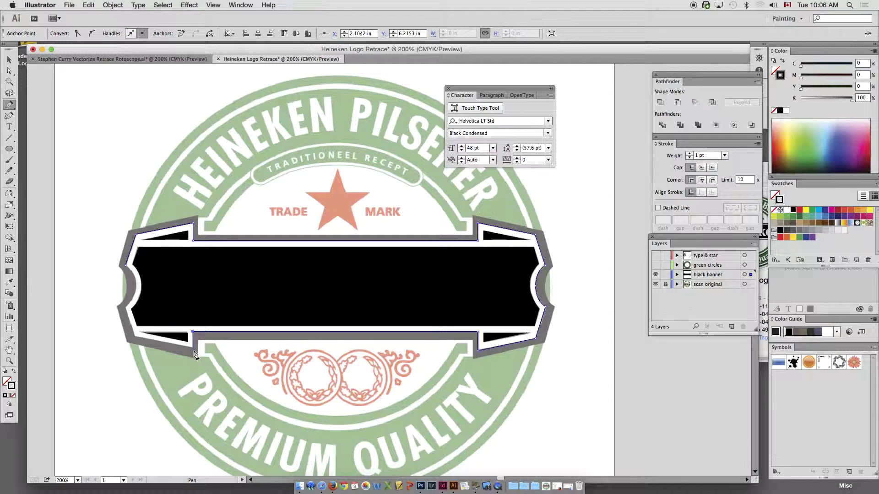
shift+click(193, 348)
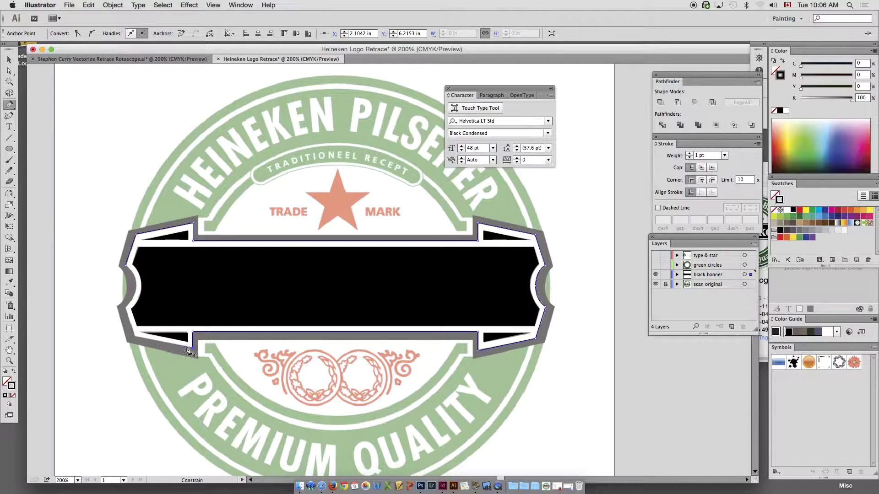
click(135, 337)
click(125, 309)
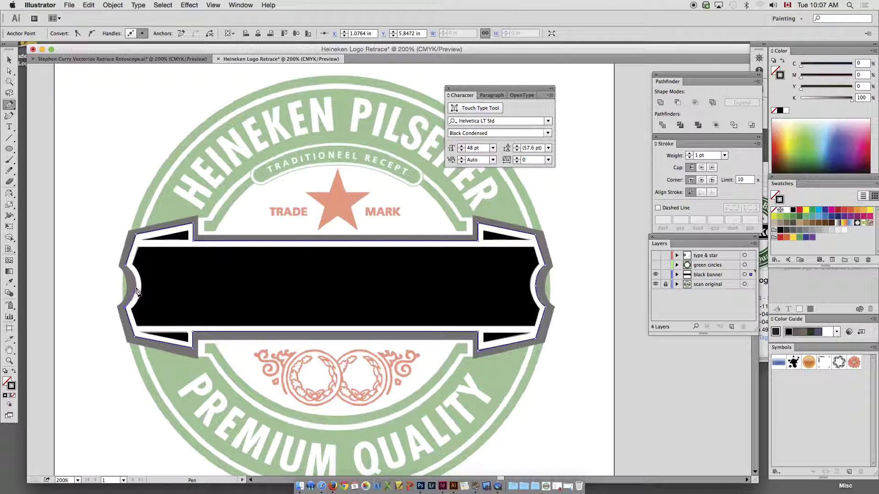
click(137, 289)
click(126, 266)
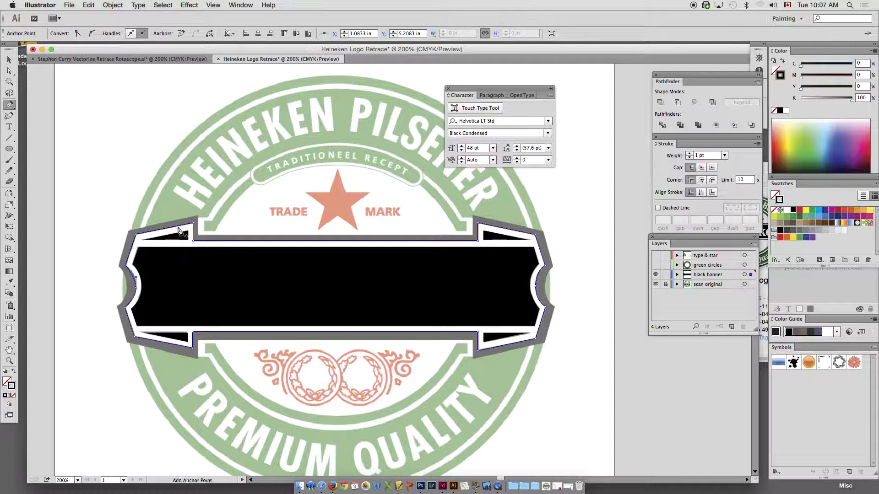
- Give the closed border shape a white fill with no stroke and send it behind the black panel and triangles
click(9, 60)
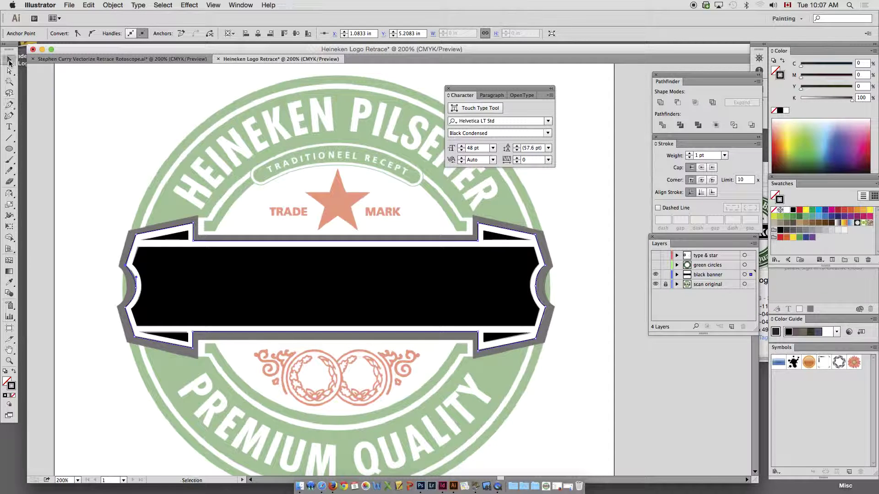
click(6, 372)
click(14, 396)
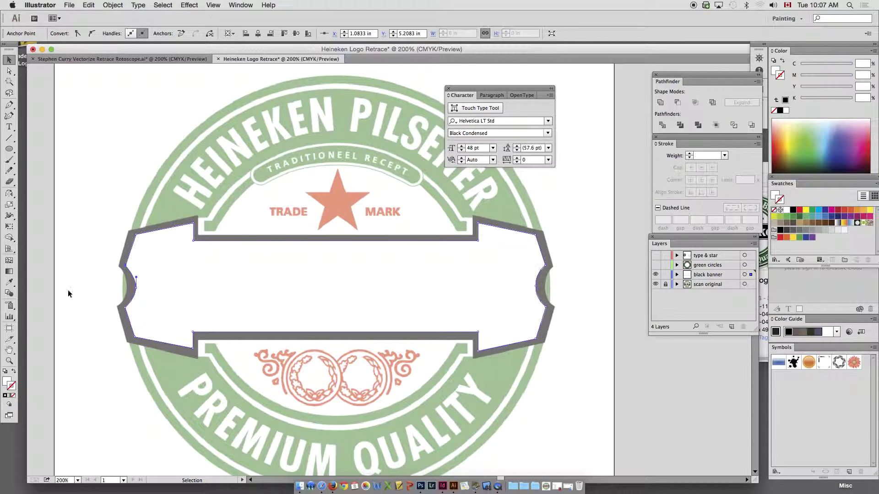
super+click(339, 287)
key(super+shift+bracketleft)
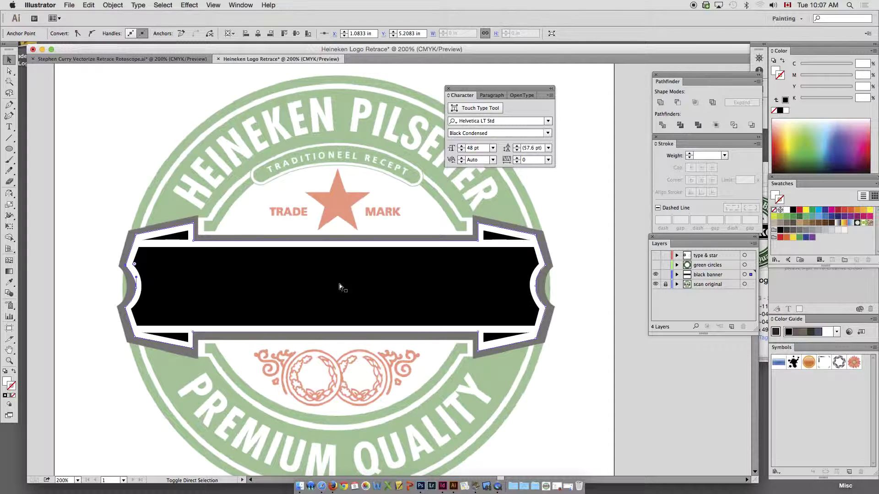
- Check the banner shapes in outline view, return to preview and select only the white border shape
click(172, 239)
key(super+y)
key(super+y)
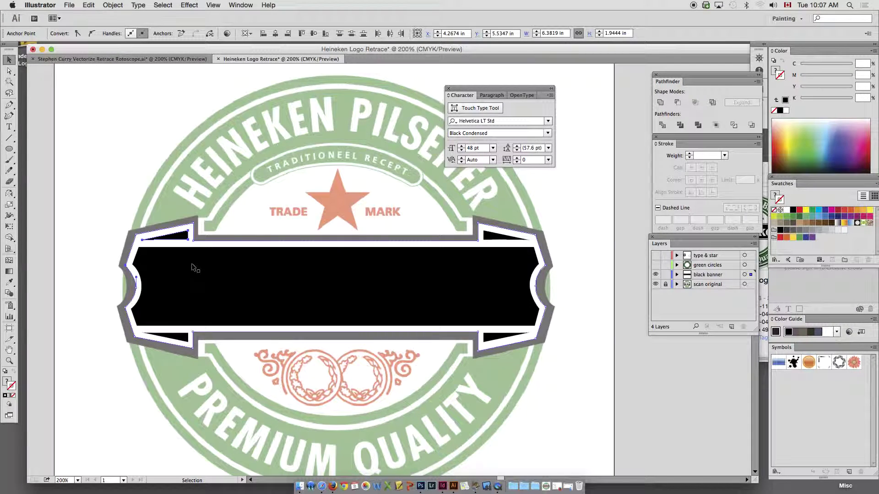
click(193, 267)
click(159, 235)
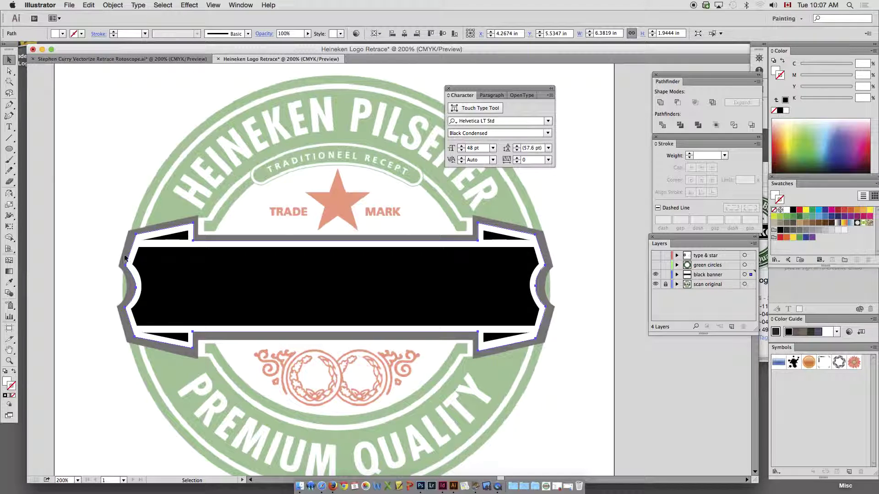
- Offset the white border path outward by 0.1 in with miter joins and a miter limit of 4
click(113, 5)
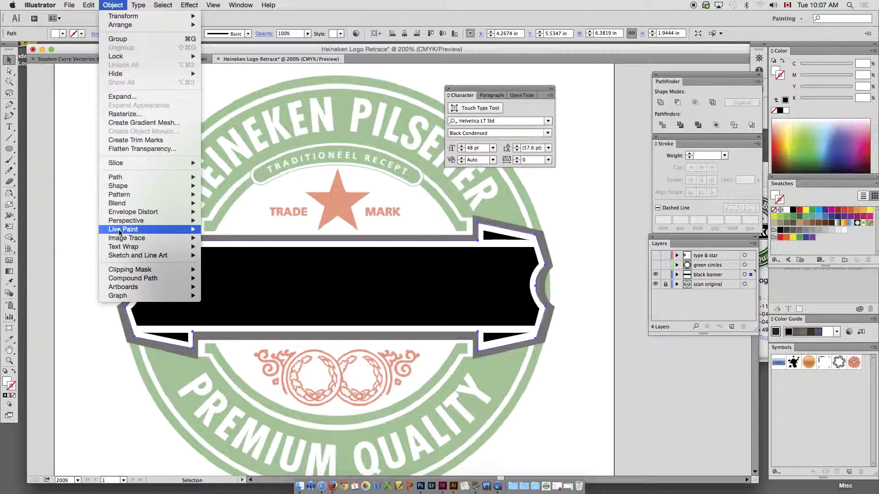
mouse_move(145, 280)
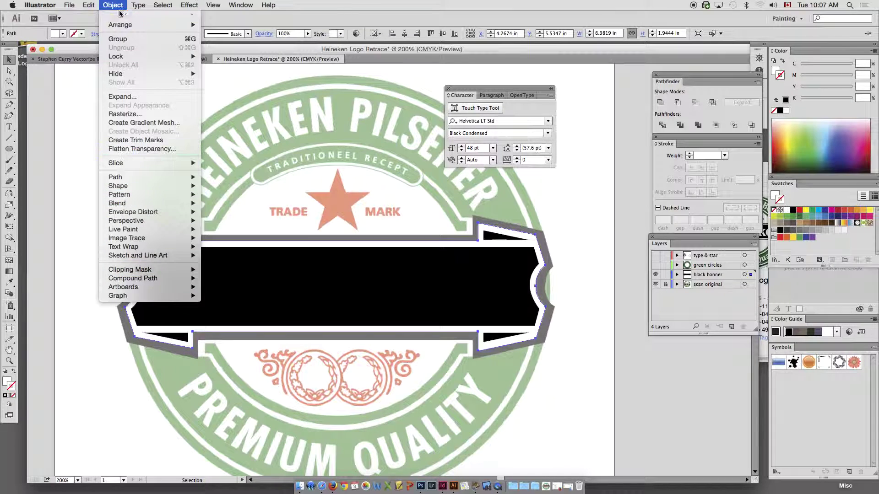
mouse_move(134, 177)
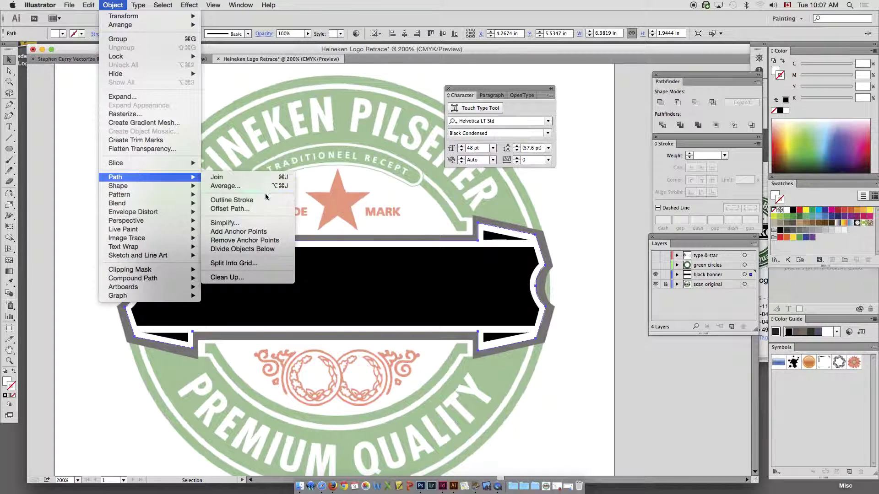
click(230, 209)
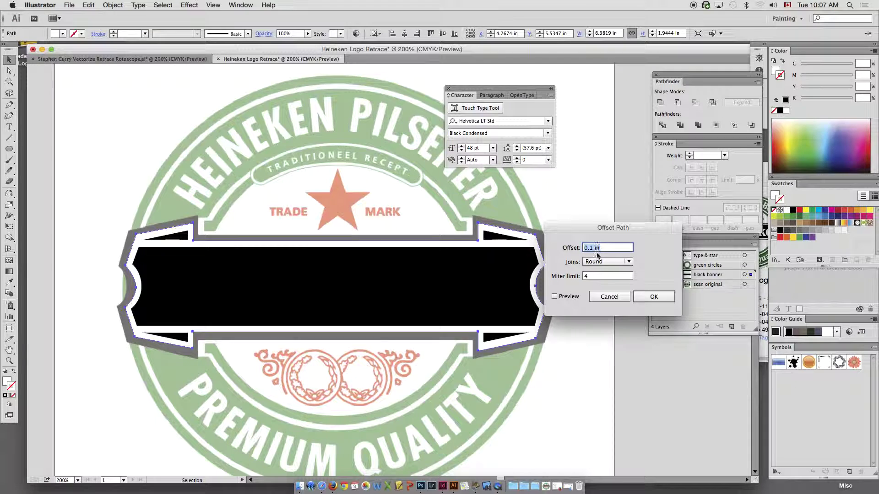
click(555, 297)
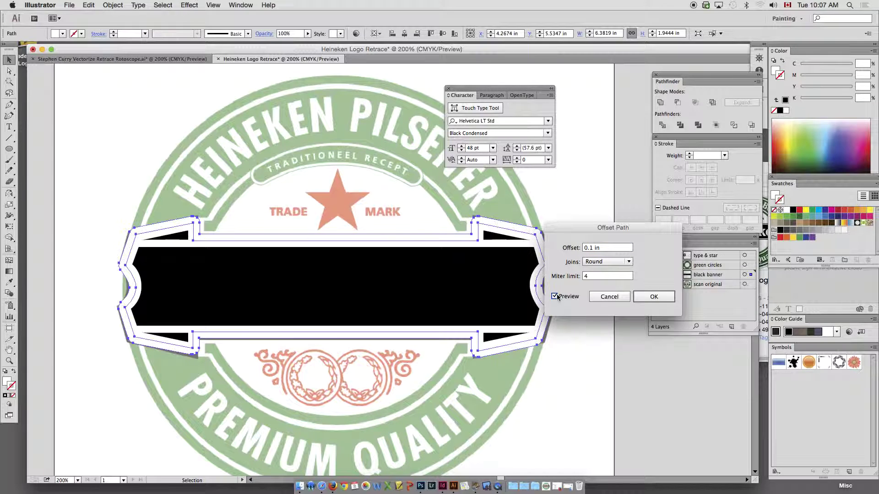
click(608, 262)
click(600, 264)
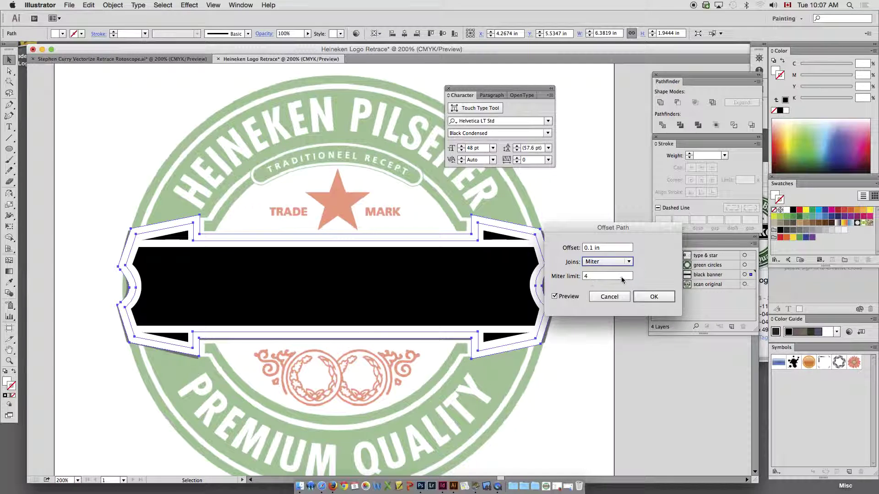
drag(585, 234, 618, 211)
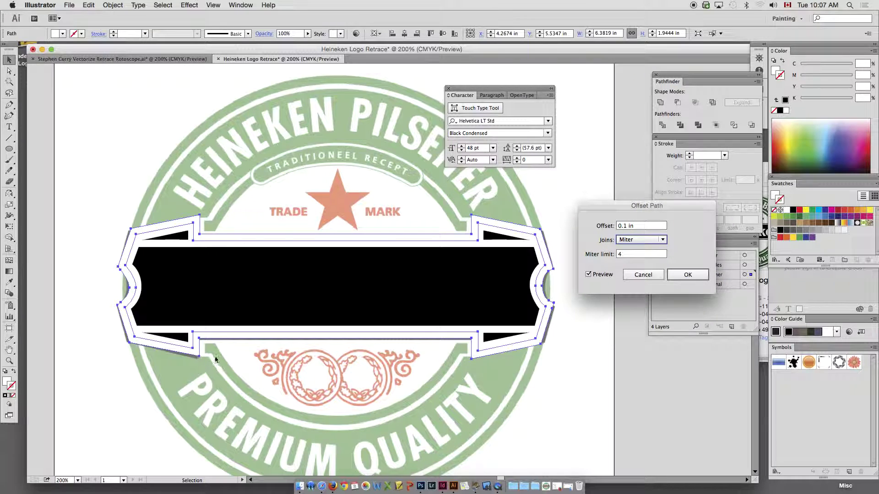
click(687, 274)
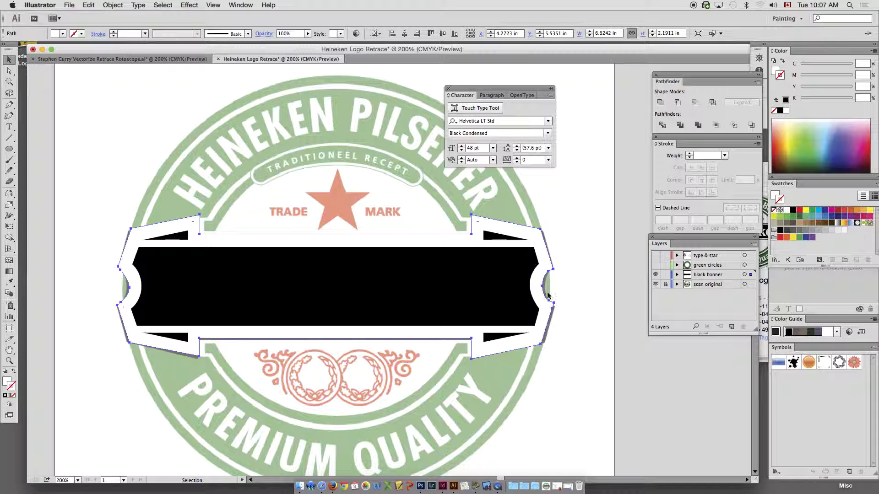
- Fill the new offset banner shape with solid black and keep it in its position
click(777, 196)
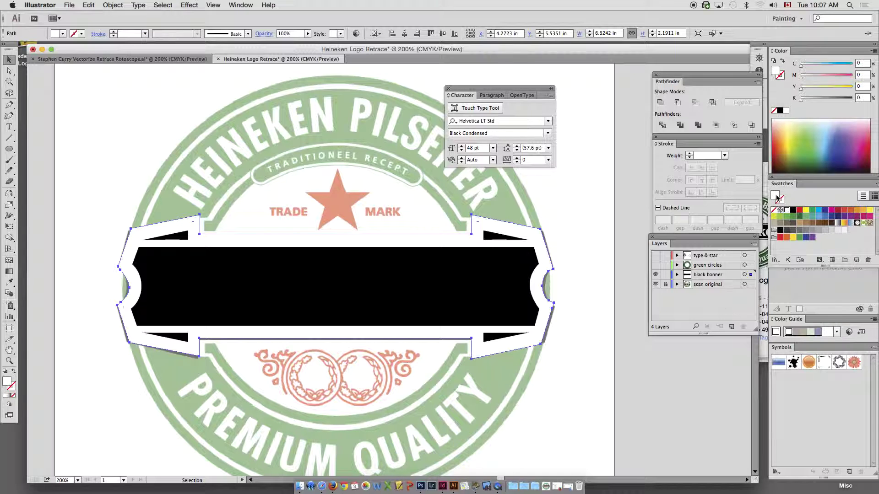
click(793, 210)
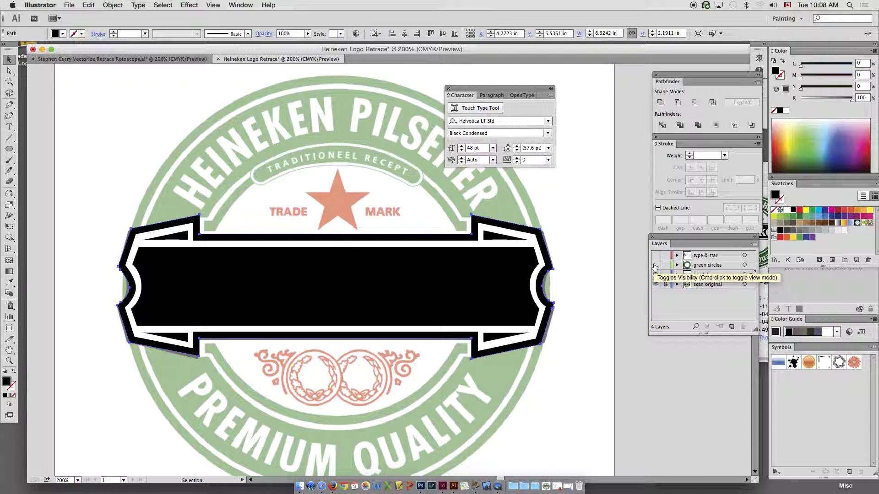
drag(533, 350, 533, 405)
key(super+z)
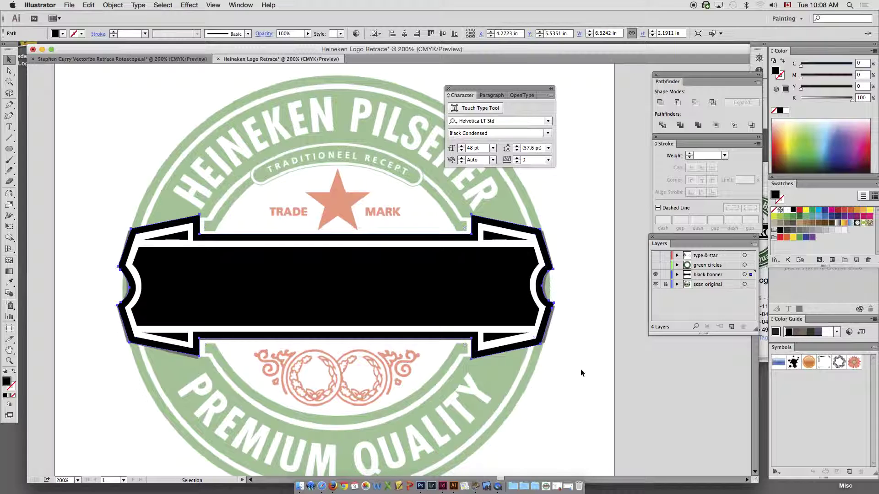
- Show the green circles and type & star layers and move the black banner layer directly above green circles
click(655, 265)
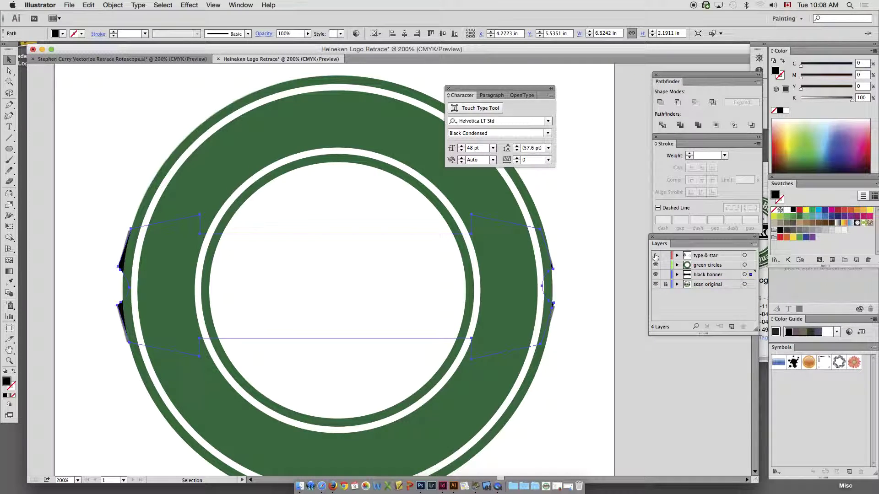
click(656, 256)
click(693, 275)
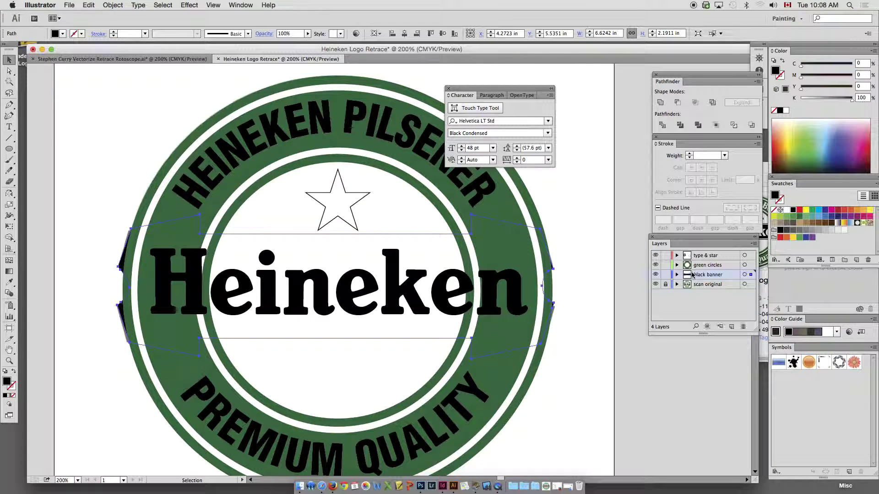
drag(687, 277, 693, 261)
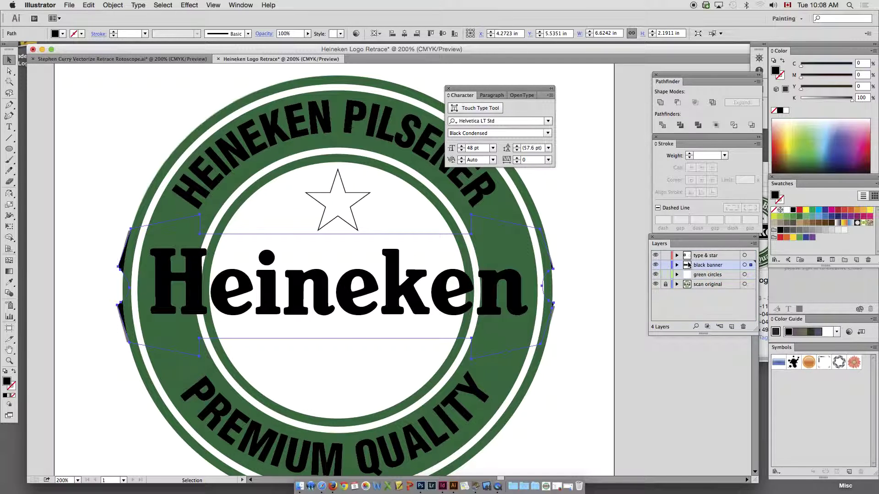
click(683, 255)
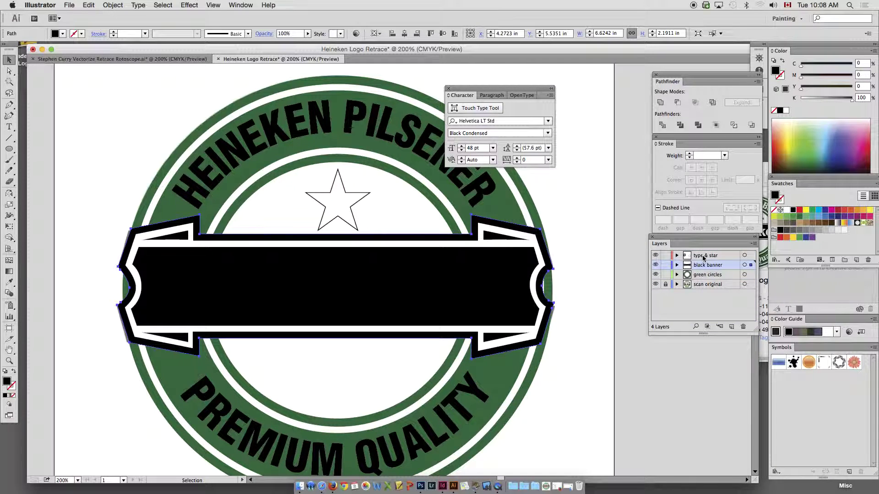
- Select the black Heineken wordmark on the banner and check it in outline view, returning to preview
click(428, 293)
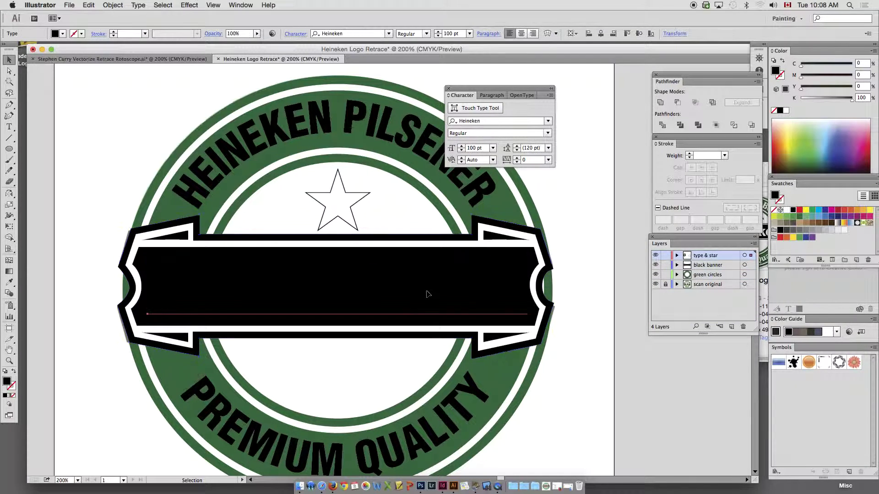
key(super+y)
key(super+y)
- Unlock the scan original layer and move the scanned logo off the artboard to its left, level with the artwork, then deselect it
alt+super+click(333, 282)
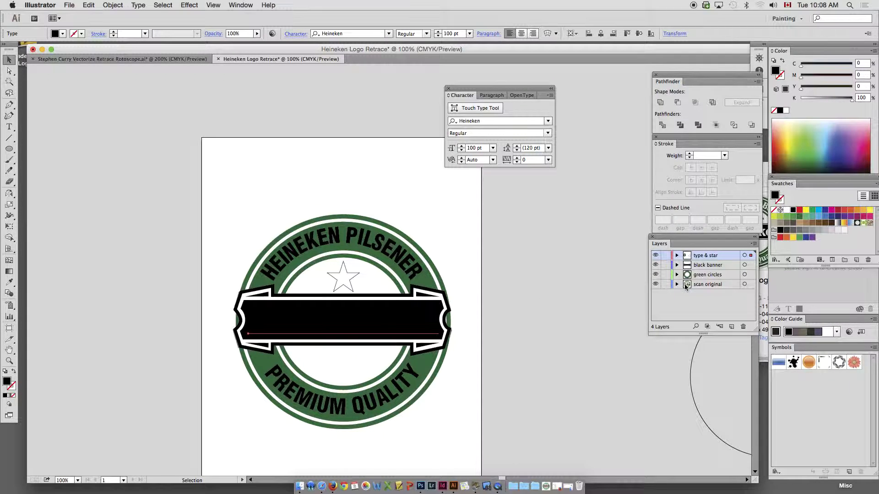
click(478, 373)
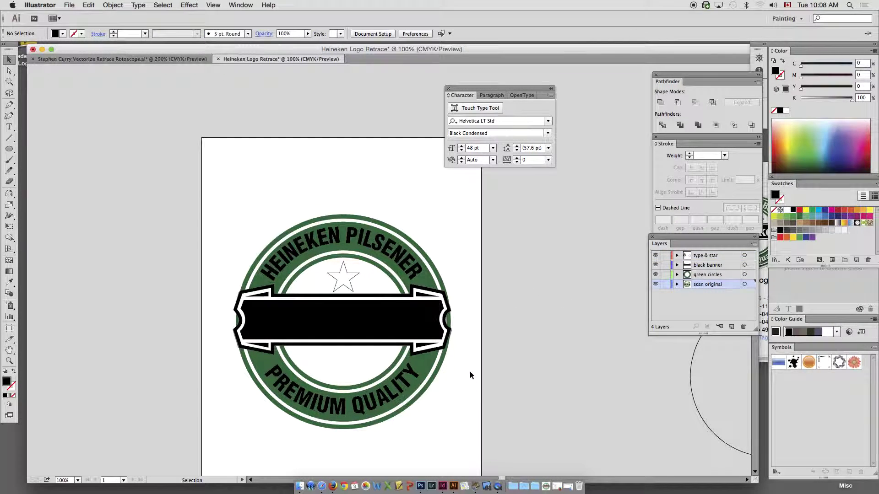
click(426, 241)
drag(449, 406, 168, 384)
drag(219, 289, 366, 285)
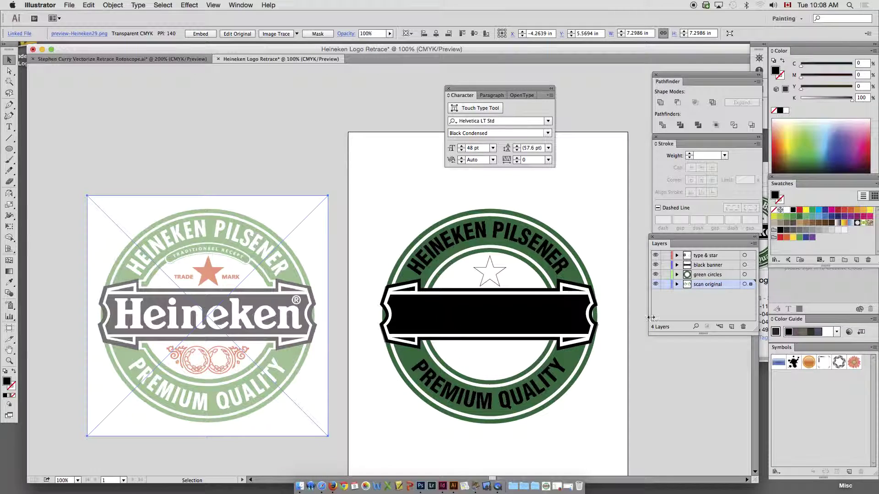
key(super+z)
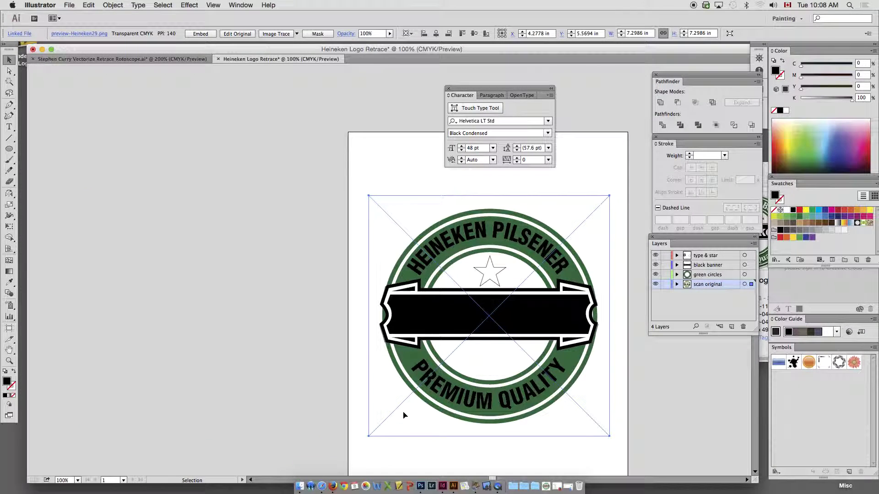
drag(411, 421, 109, 406)
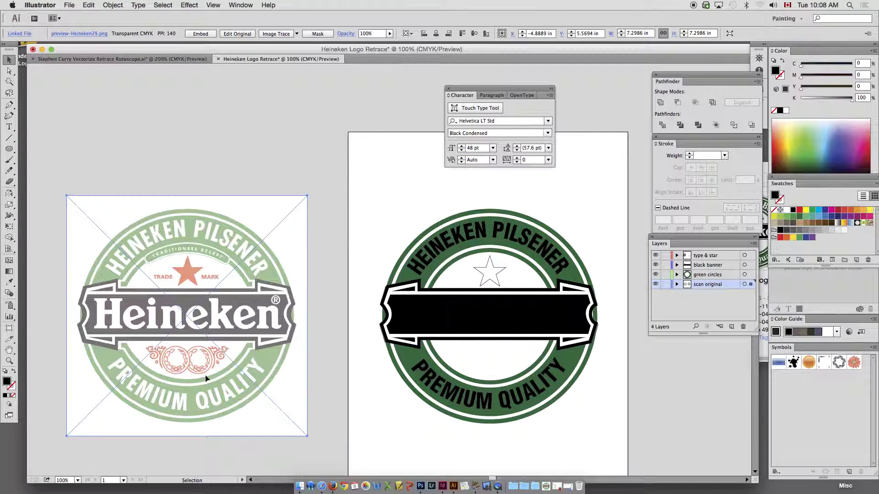
key(super+z)
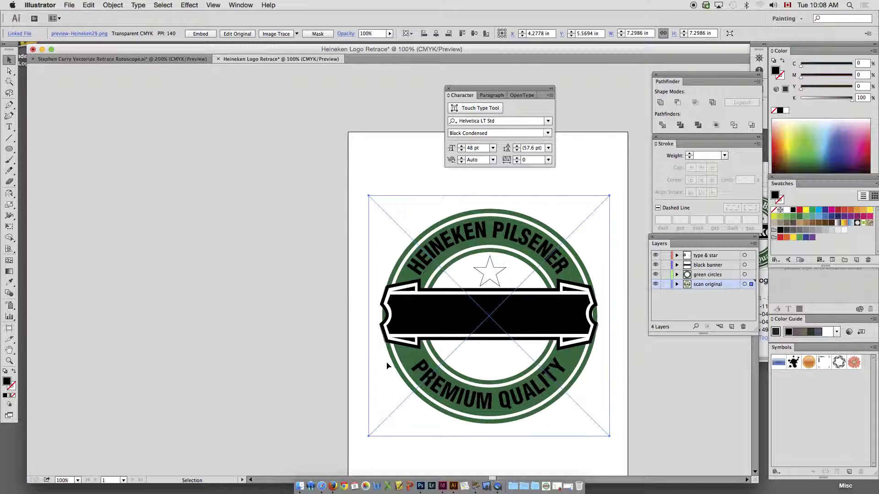
key(super+shift+z)
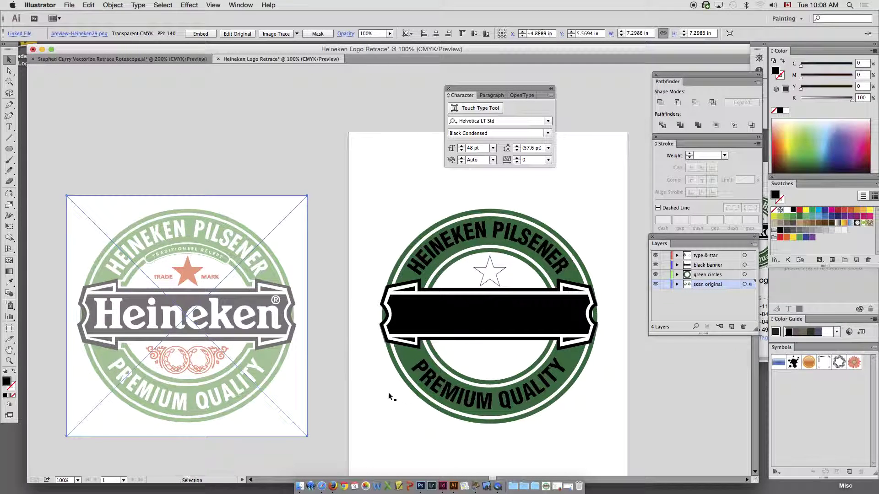
click(325, 197)
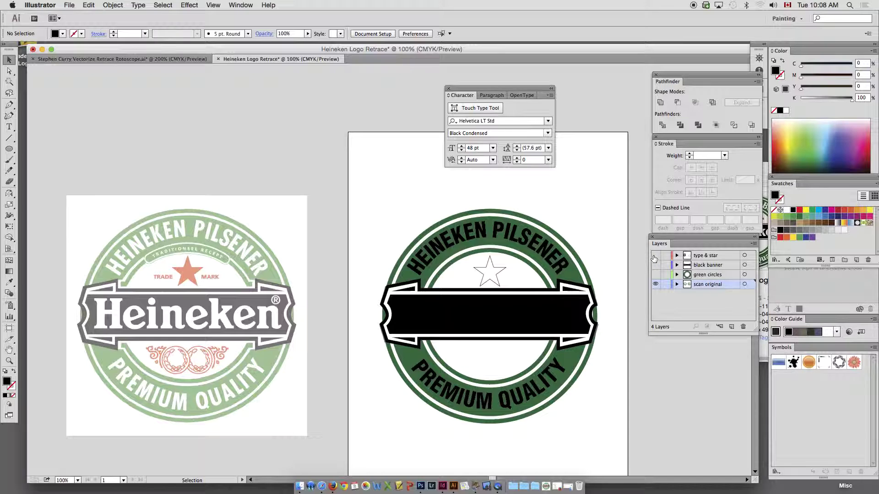
- Toggle the type & star, black banner and green circles layers off and on to compare the vector artwork with the scan
drag(656, 275, 656, 255)
drag(589, 272, 501, 276)
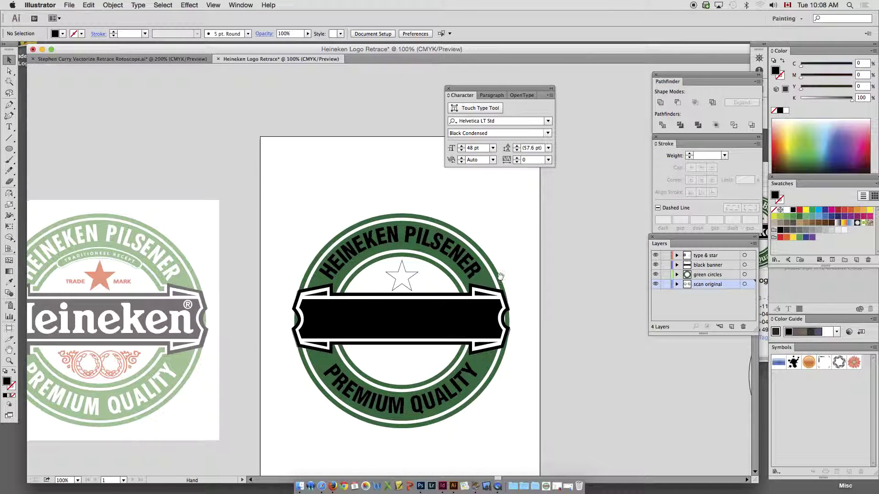
scroll(394, 295, left, 5)
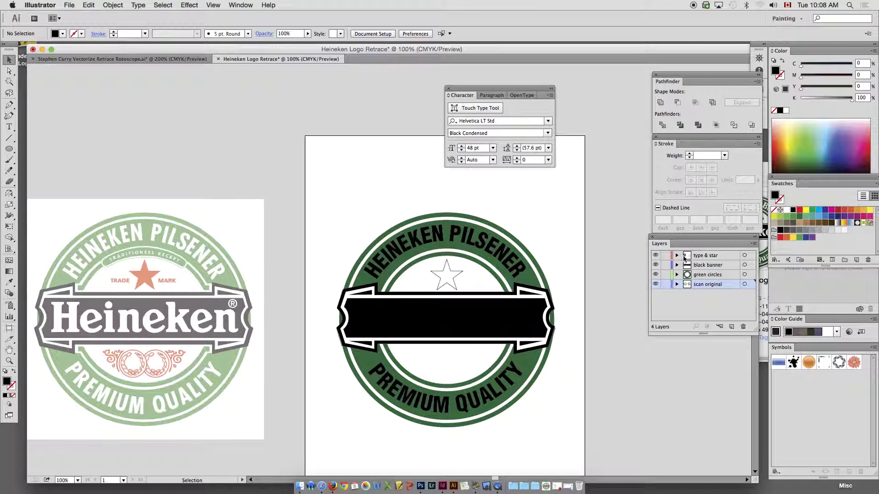
- Give the star above the banner a red fill and no stroke
click(448, 287)
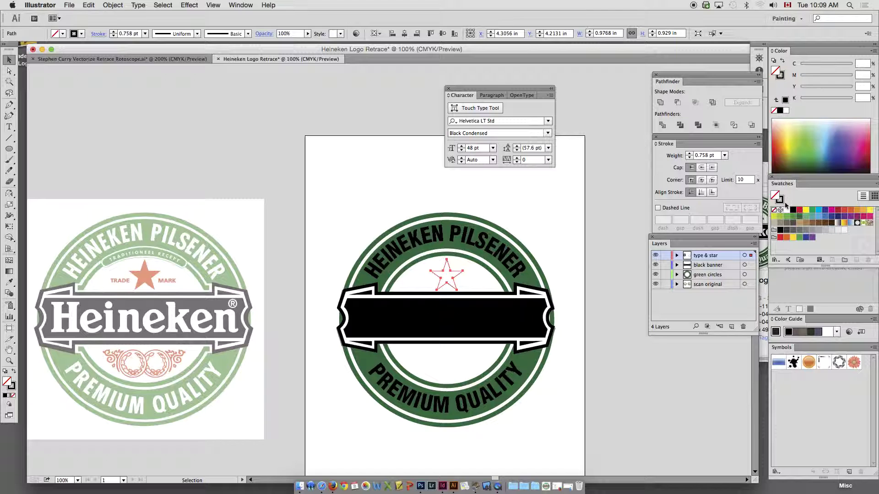
click(781, 237)
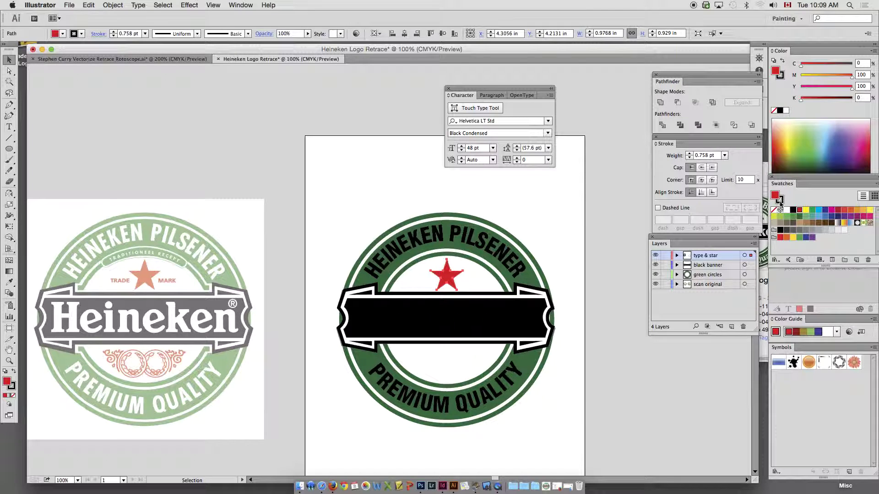
click(775, 210)
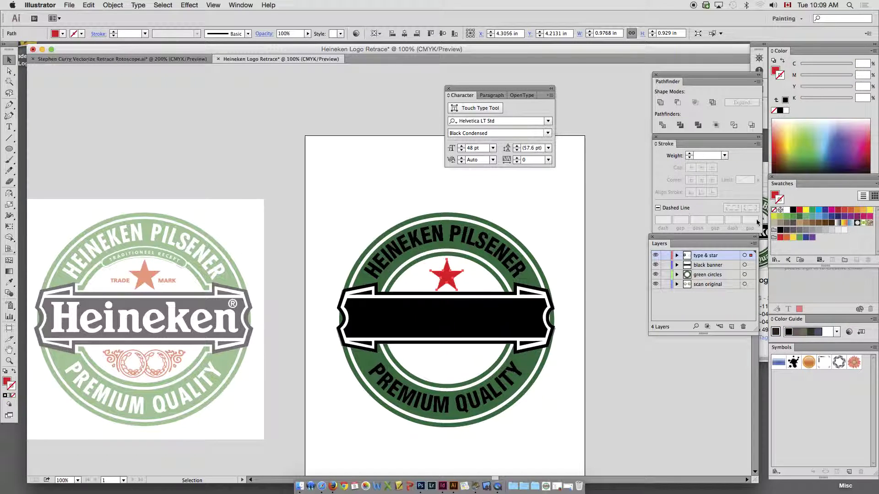
- Fill the Heineken wordmark white and scale it down to about 92.72 pt, centered on the banner
click(489, 331)
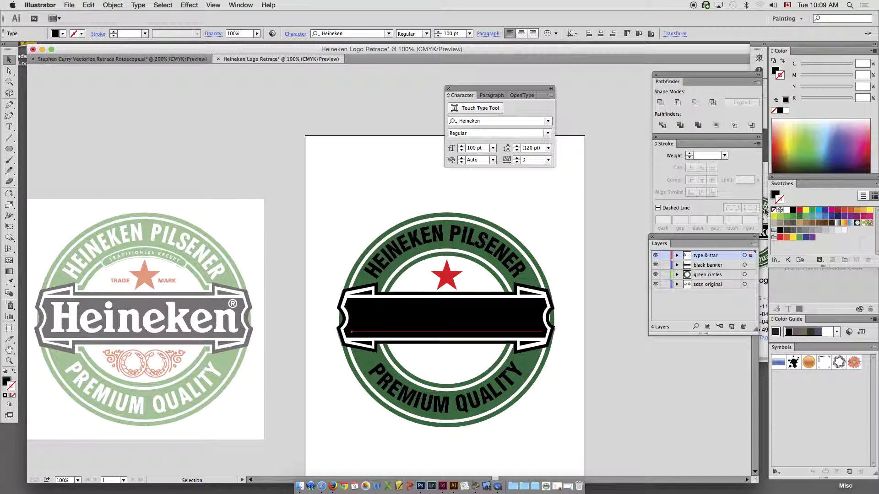
click(787, 210)
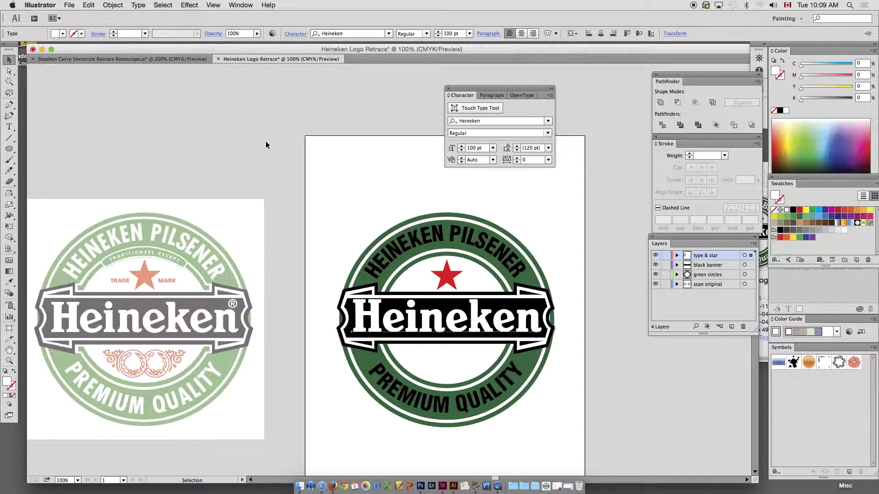
key(s)
drag(460, 334, 551, 356)
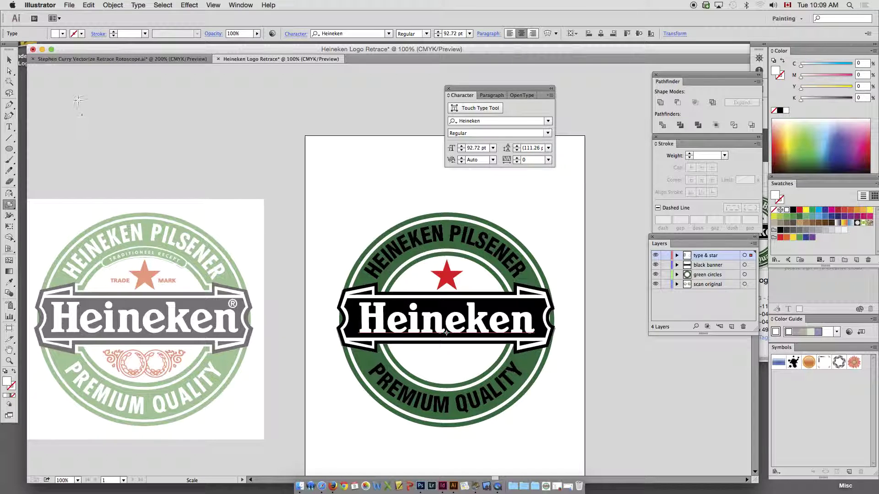
click(8, 60)
click(170, 265)
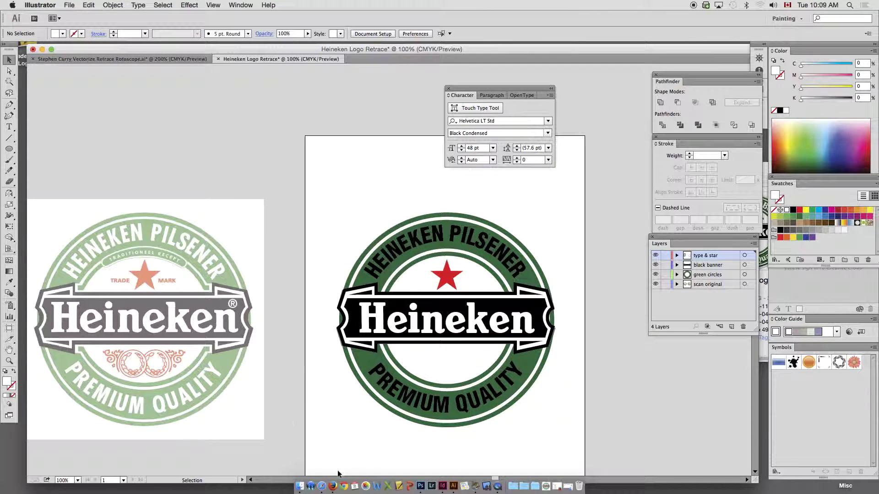
- Rotate and nudge the PREMIUM QUALITY text slightly so it sits centered within the lower green ring, then deselect it
click(418, 403)
key(super+space)
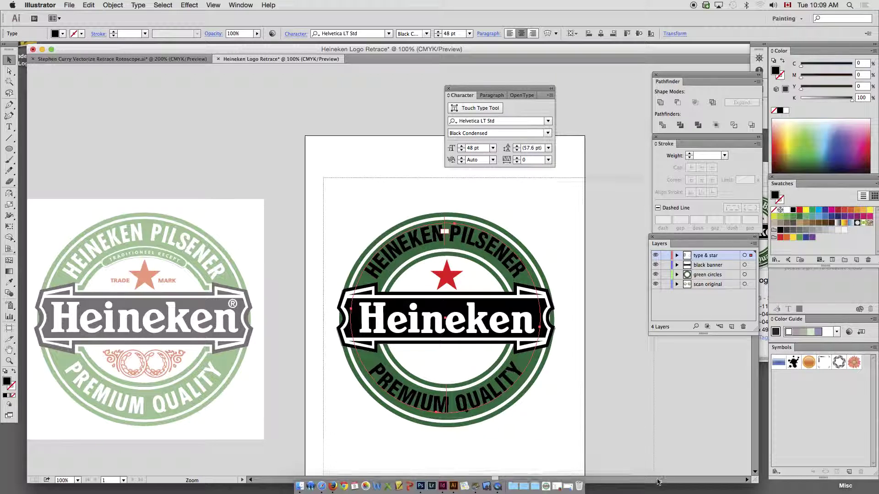
scroll(528, 353, down, 2)
scroll(528, 353, right, 5)
drag(176, 183, 432, 411)
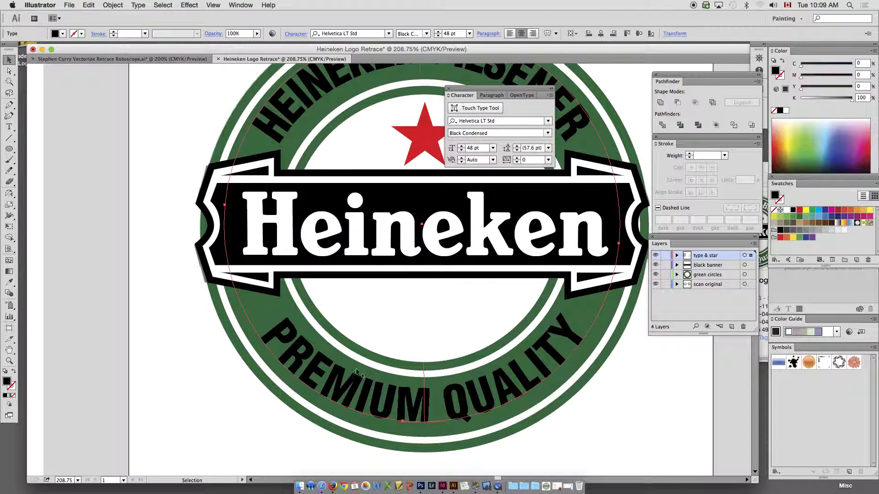
key(r)
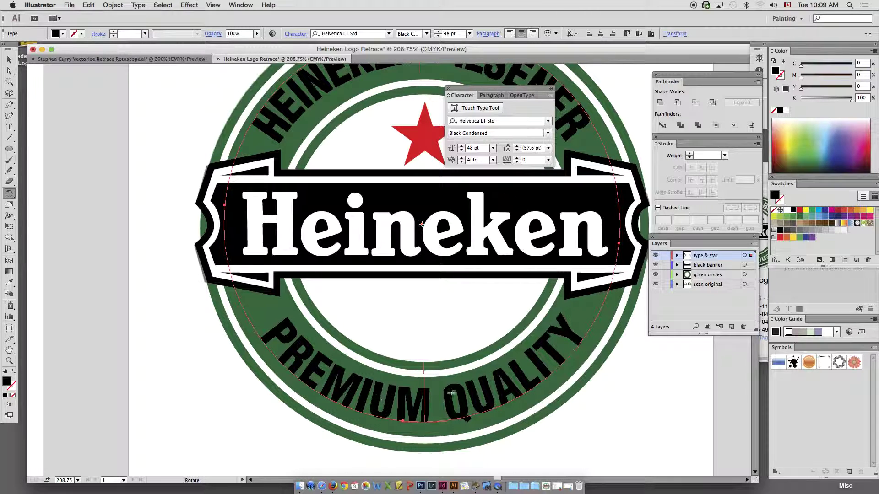
drag(567, 396, 564, 399)
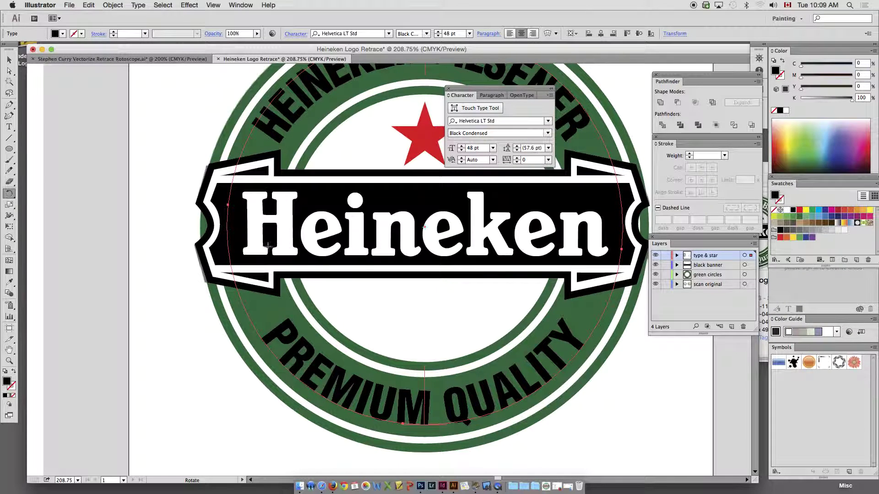
click(10, 61)
click(73, 125)
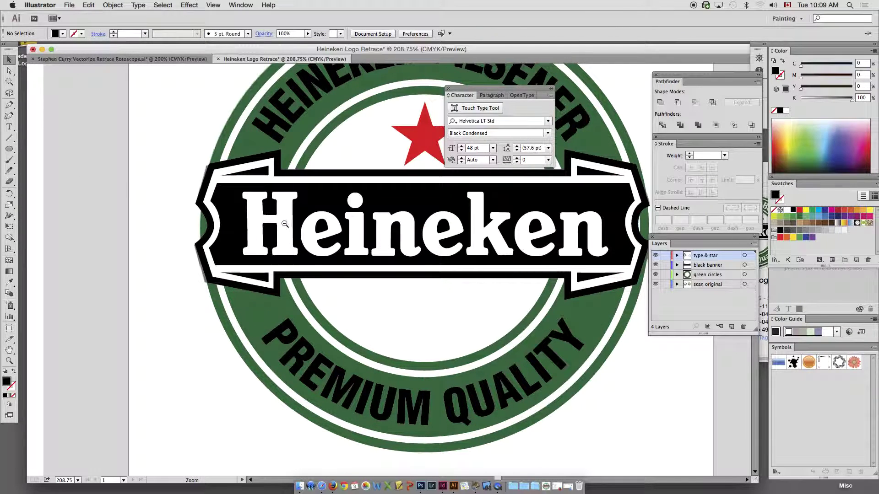
- Add a ® symbol as a separate 48 pt Helvetica LT Std Black Condensed text object above the circular logo
key(super+minus)
drag(537, 320, 377, 320)
key(super+minus)
drag(222, 256, 275, 262)
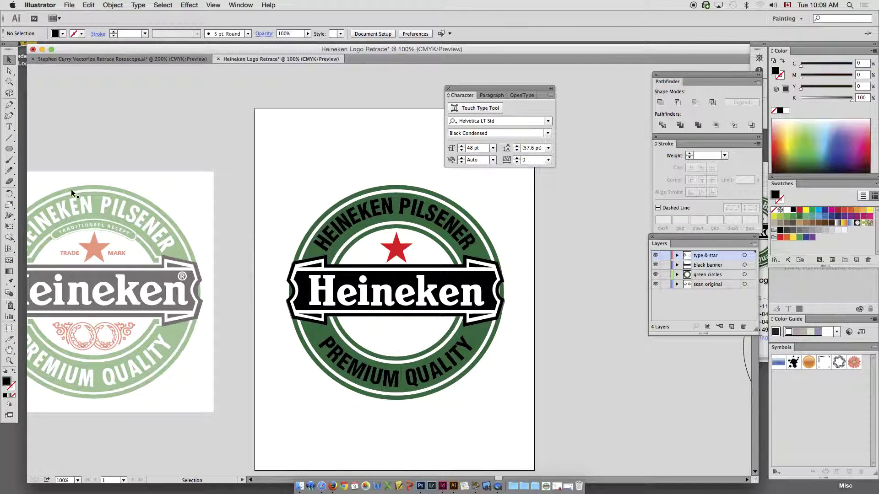
click(9, 127)
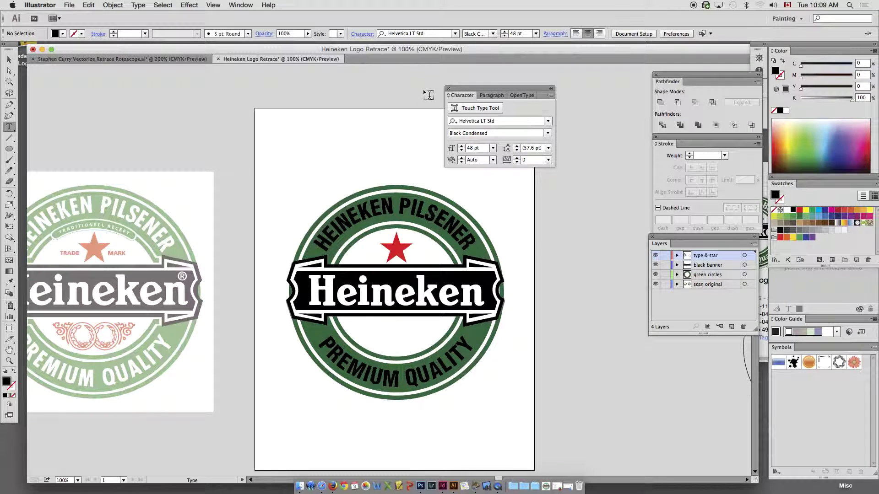
drag(460, 89, 519, 88)
click(386, 144)
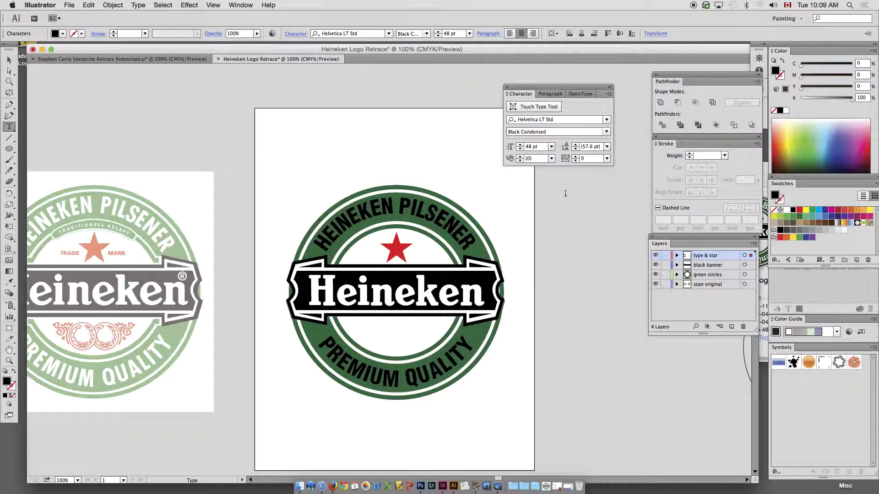
key(space)
text(®)
key(shift+Left)
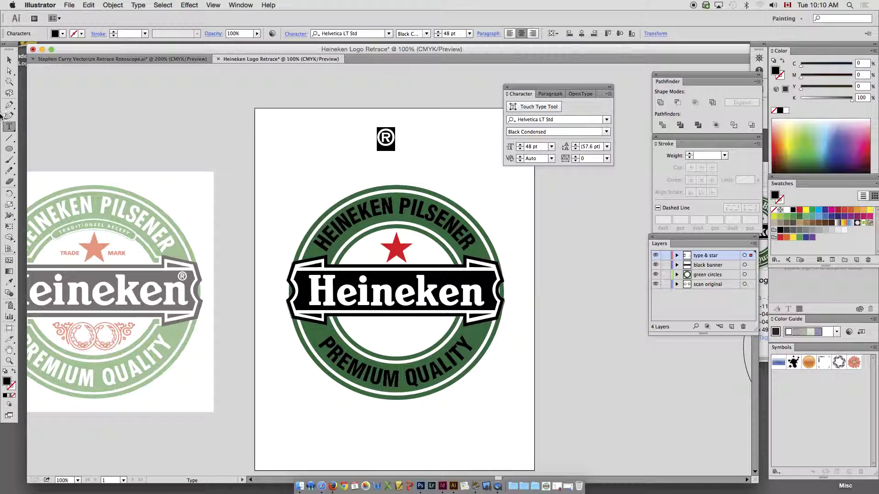
- Move the ® symbol to the upper right of the Heineken wordmark, fill it white and scale it down to about 20.49 pt
click(9, 60)
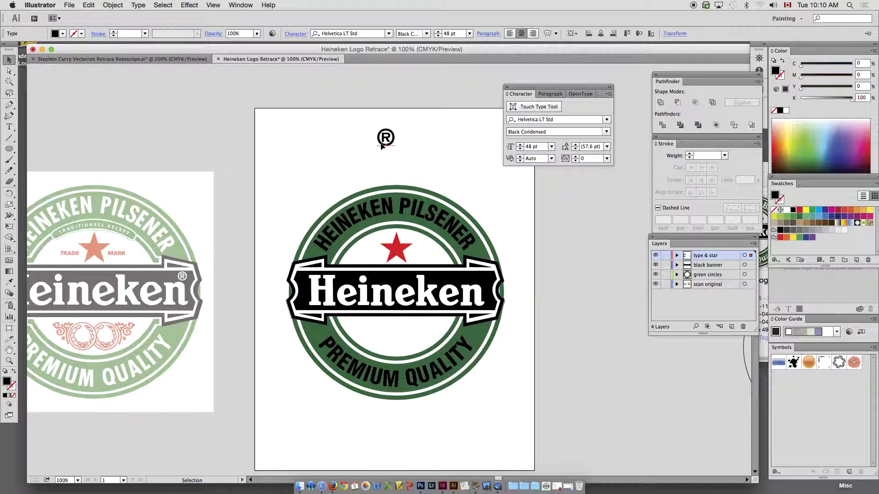
drag(384, 143, 478, 286)
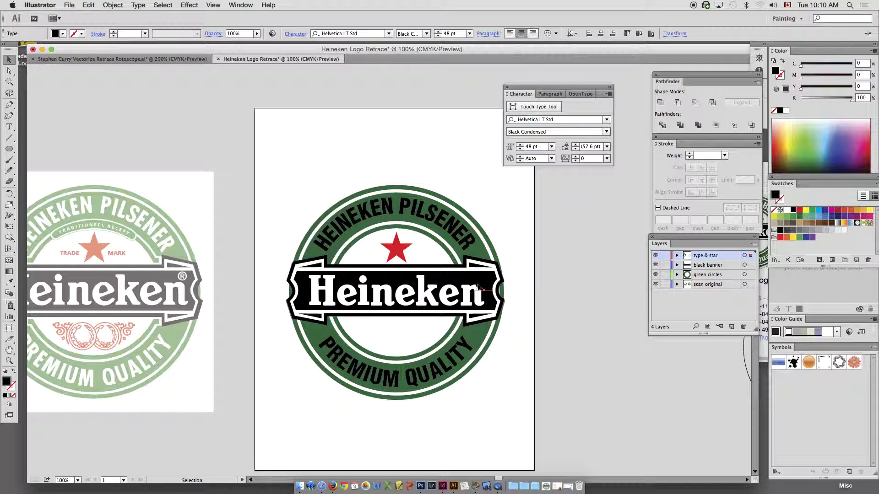
click(787, 210)
drag(424, 229, 589, 346)
key(s)
drag(506, 334, 471, 334)
drag(322, 277, 326, 257)
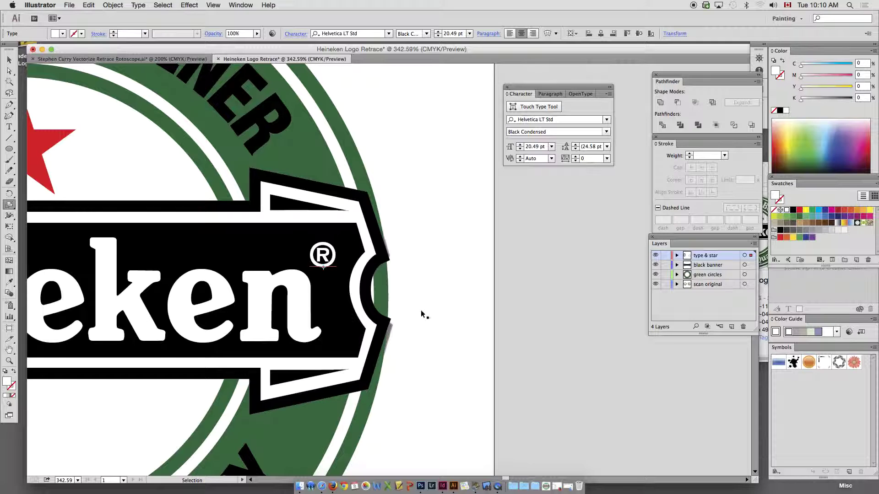
- Compare the scanned logo's banner, lettering and ornament up close and as a whole with the vector artwork beside it
key(super+minus)
key(super+minus)
key(super+minus)
key(super+minus)
click(323, 274)
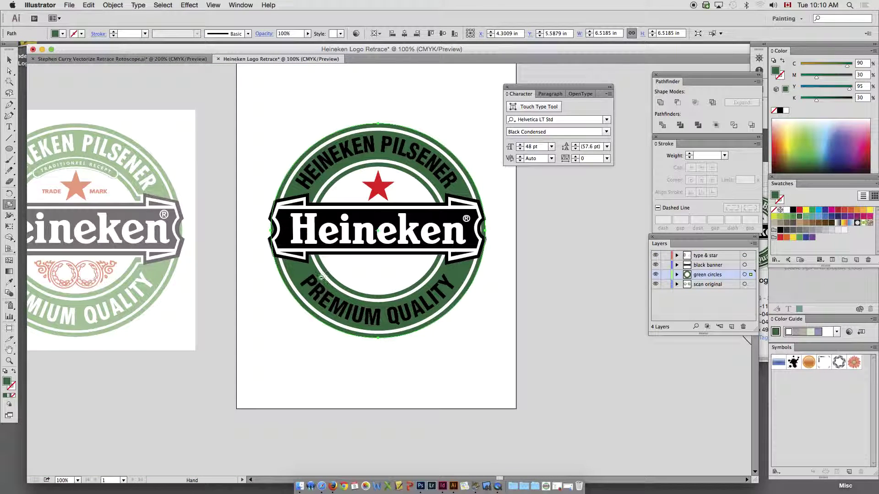
key(super+minus)
key(z)
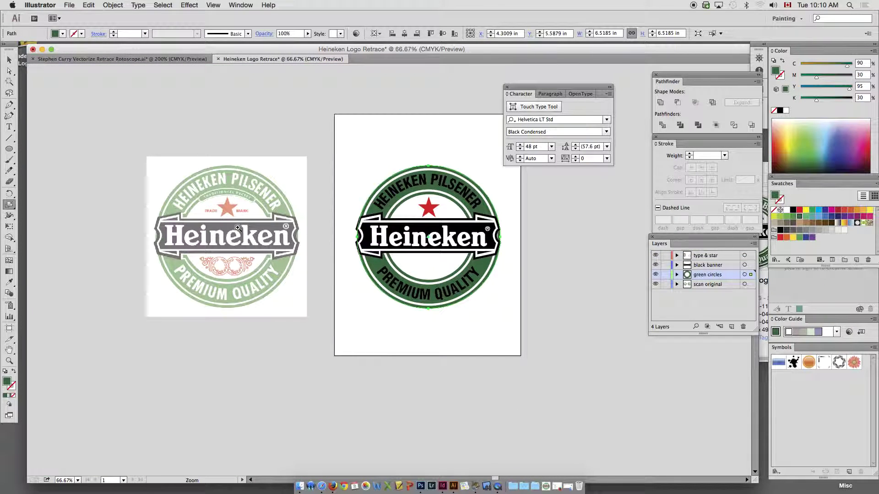
click(9, 60)
click(110, 108)
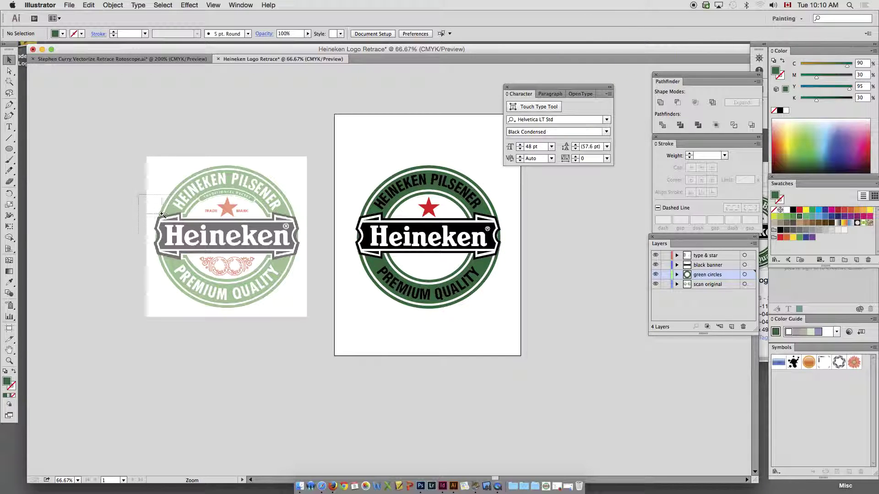
drag(150, 196, 249, 274)
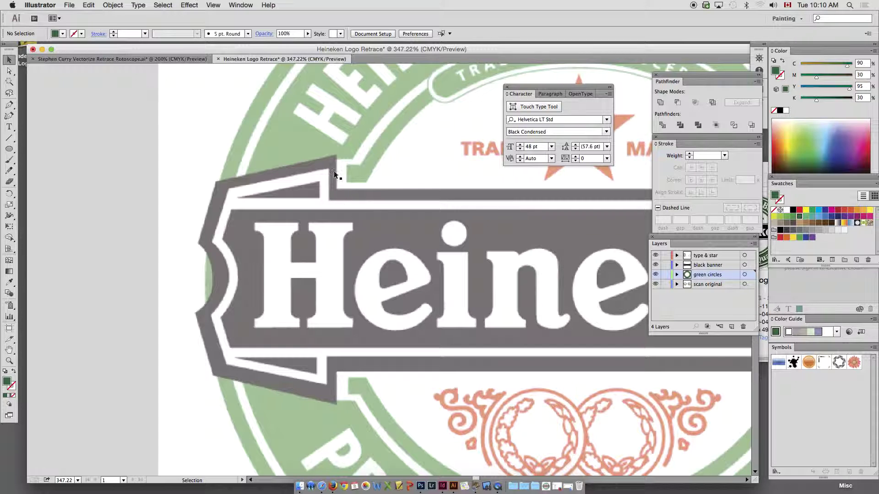
key(super+minus)
key(super+minus)
key(super+minus)
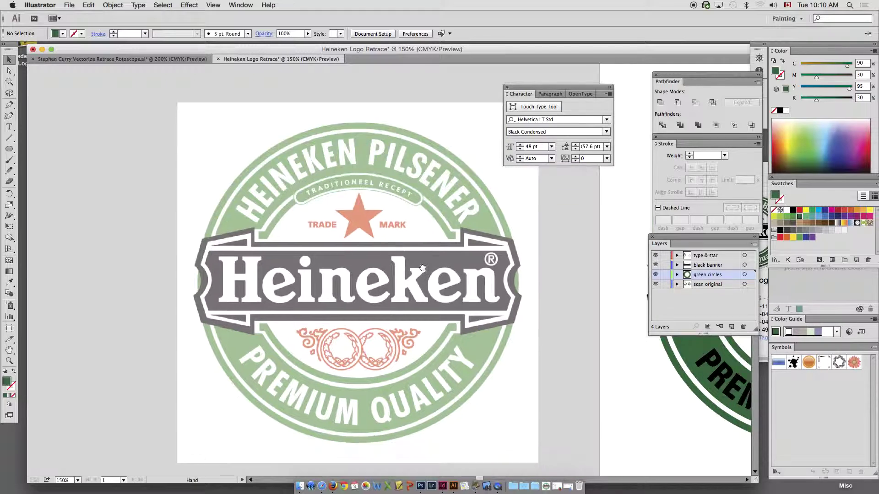
drag(496, 280, 486, 280)
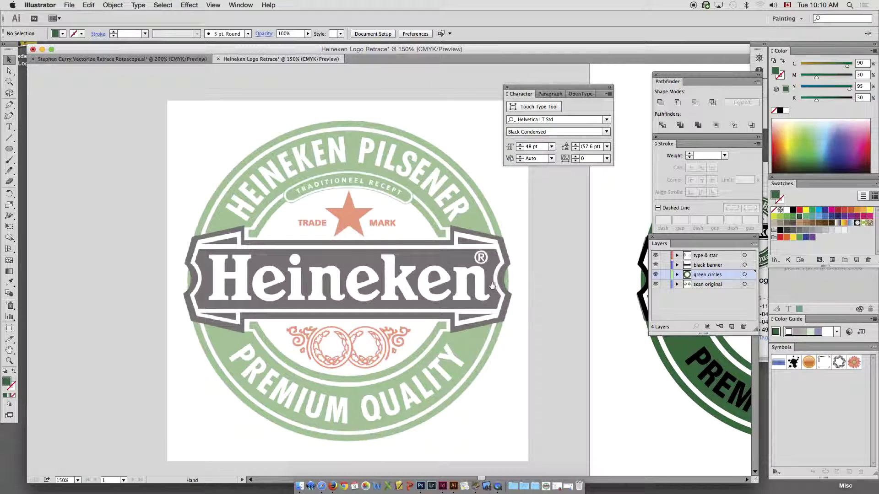
scroll(486, 279, right, 5)
key(super+minus)
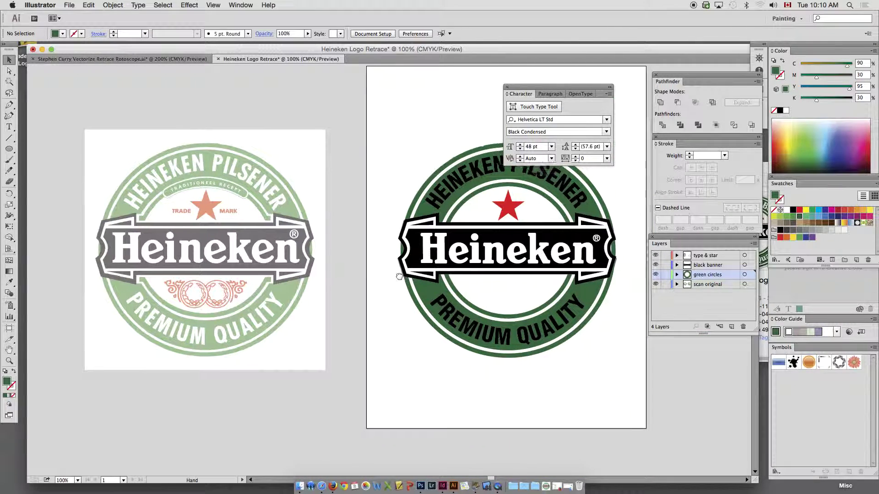
key(super+minus)
drag(113, 188, 451, 353)
key(super+minus)
key(super+minus)
drag(465, 308, 471, 331)
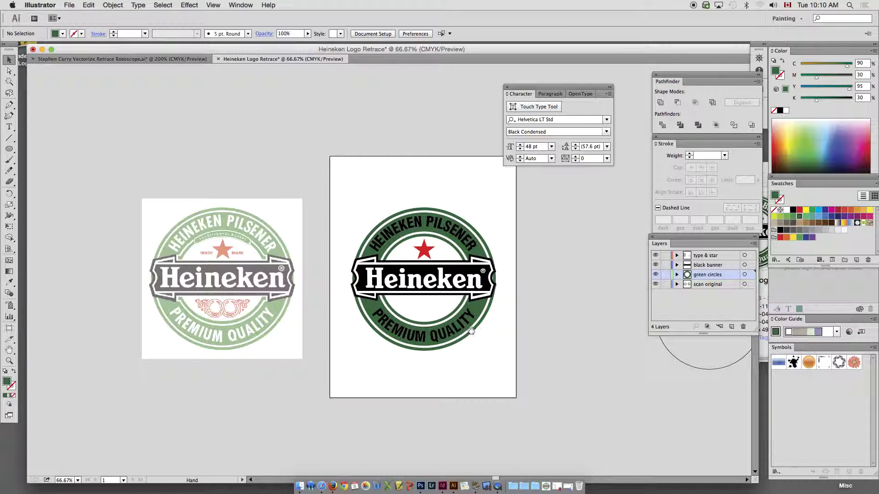
scroll(362, 181, right, 3)
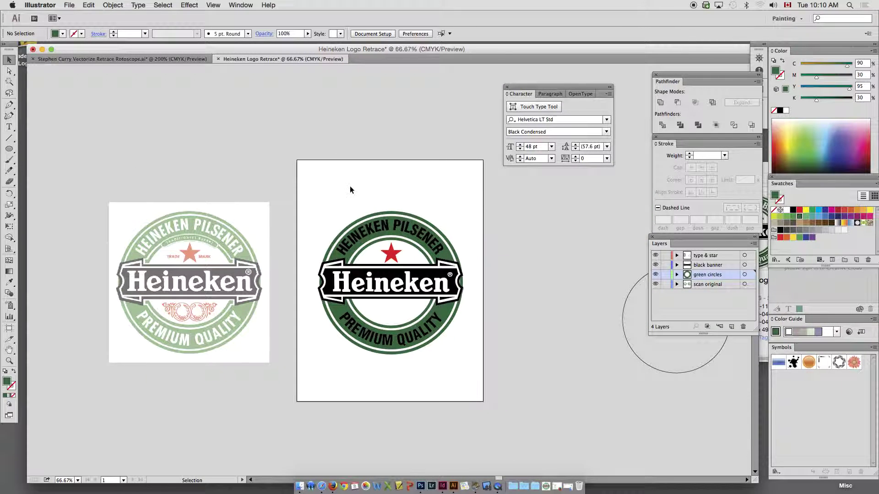
- Fine-tune the placement of the HEINEKEN PILSENER text within the upper green ring, then deselect it
click(369, 242)
drag(286, 179, 490, 361)
key(s)
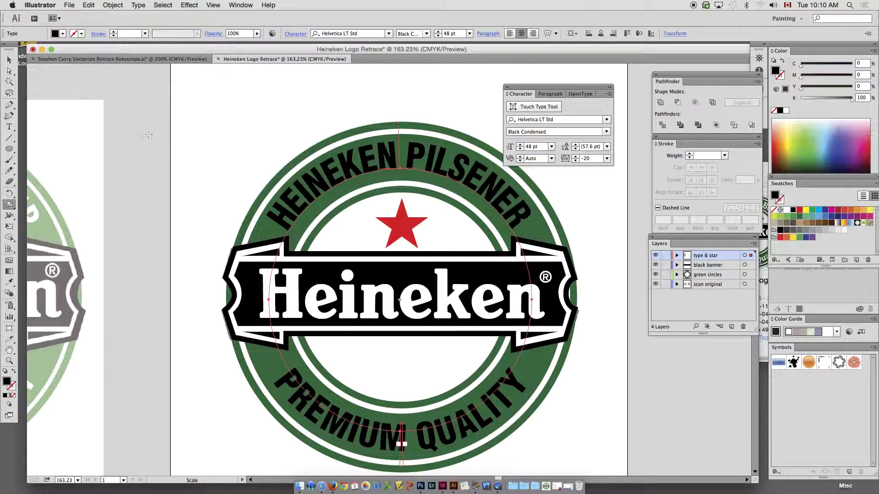
click(9, 60)
click(147, 165)
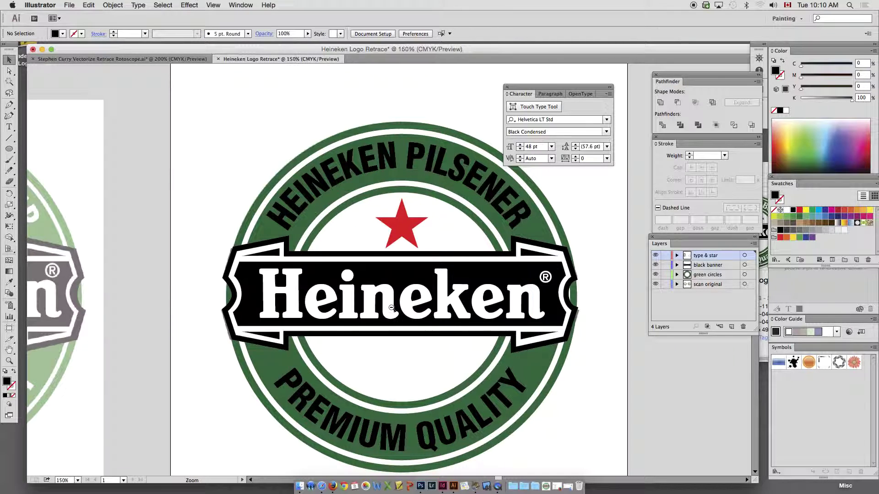
- Close the floating Character panel and show the scan and the vector artwork side by side at 100%
key(super+1)
drag(417, 293, 460, 316)
click(507, 87)
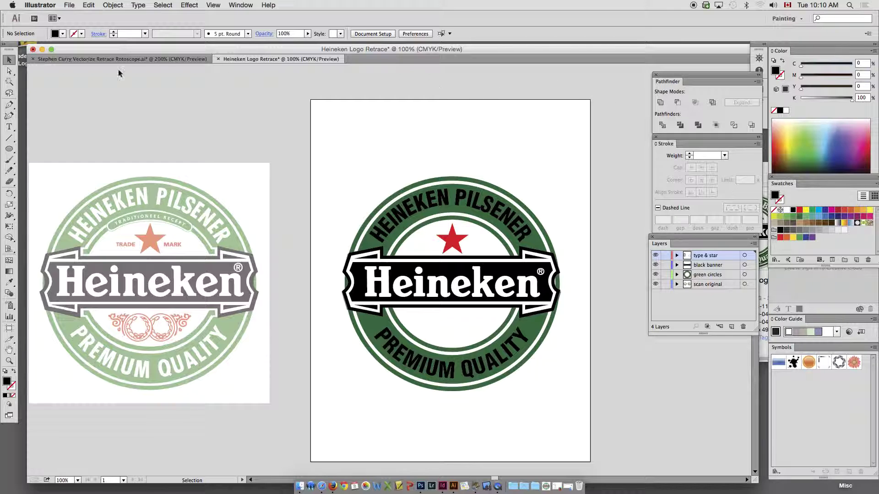
scroll(261, 147, up, 1)
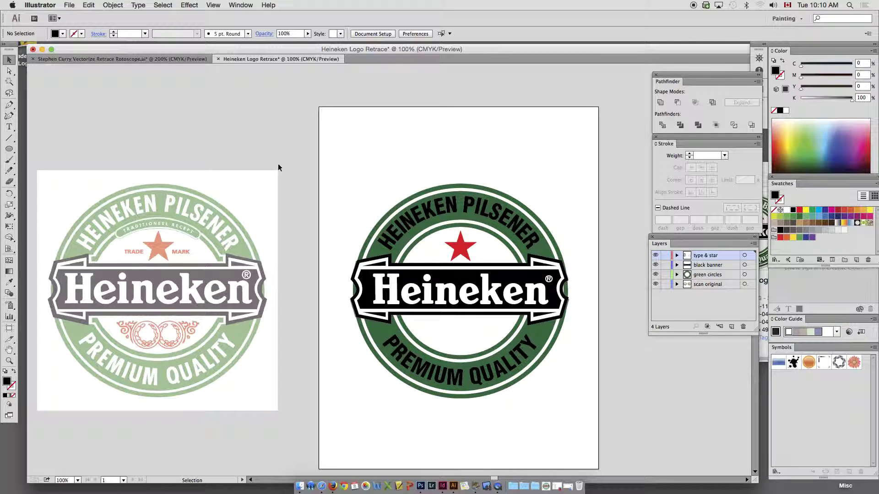